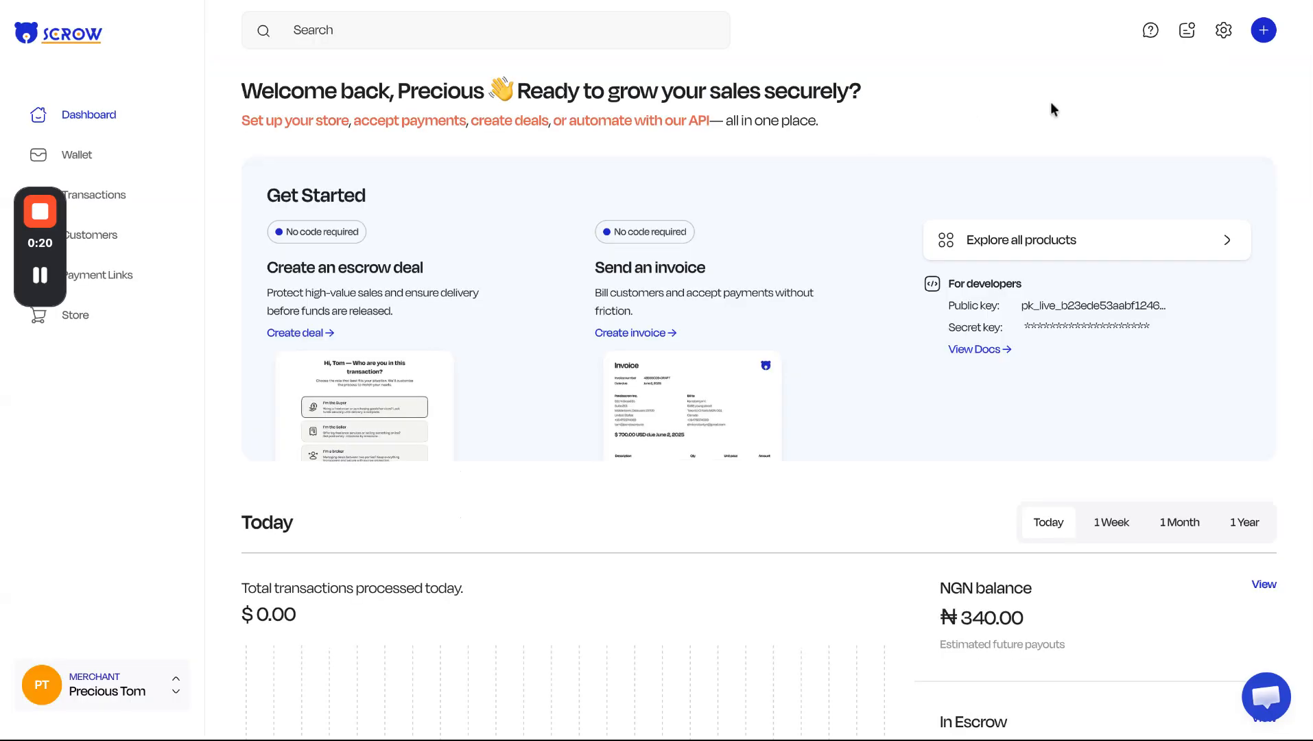
Start a new invoice from the dashboard and set its currency to USD.
{"action": "left_click", "coordinate": [1264, 35]}
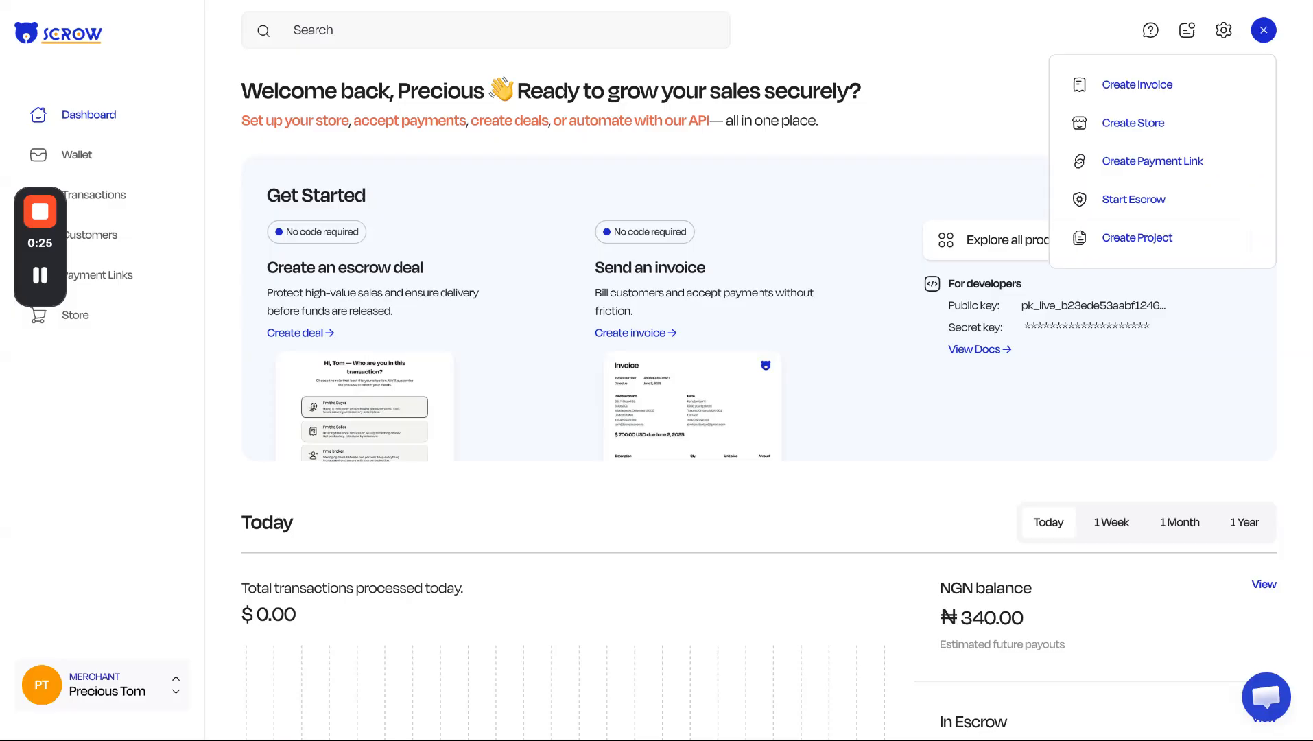
{"action": "left_click", "coordinate": [1149, 94]}
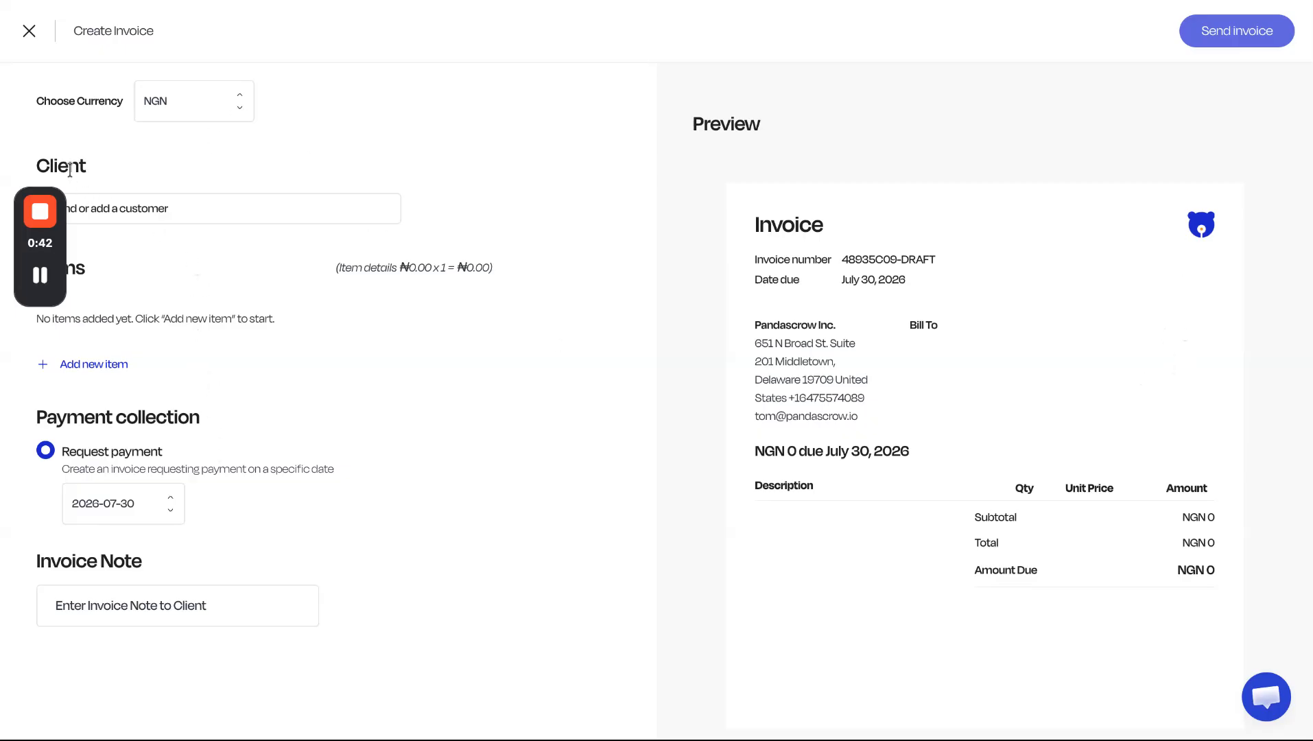
{"action": "left_click", "coordinate": [205, 107]}
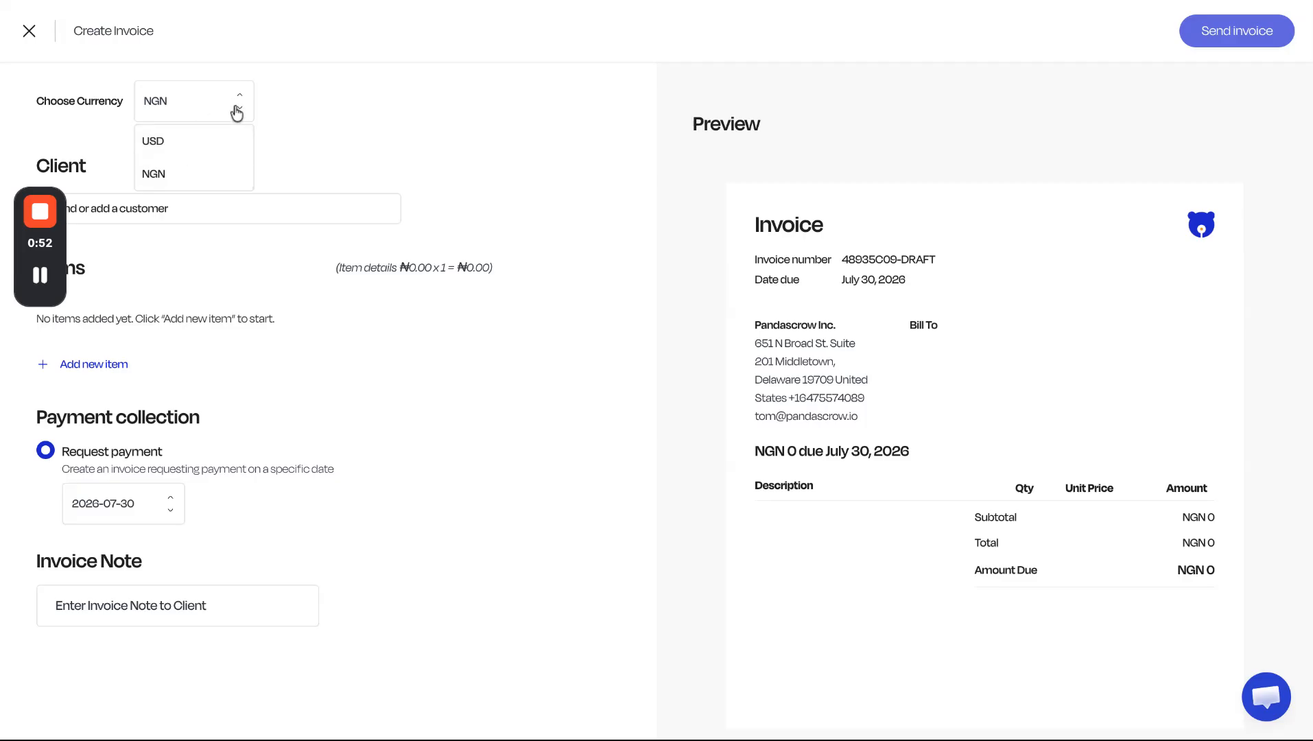
{"action": "left_click", "coordinate": [181, 156]}
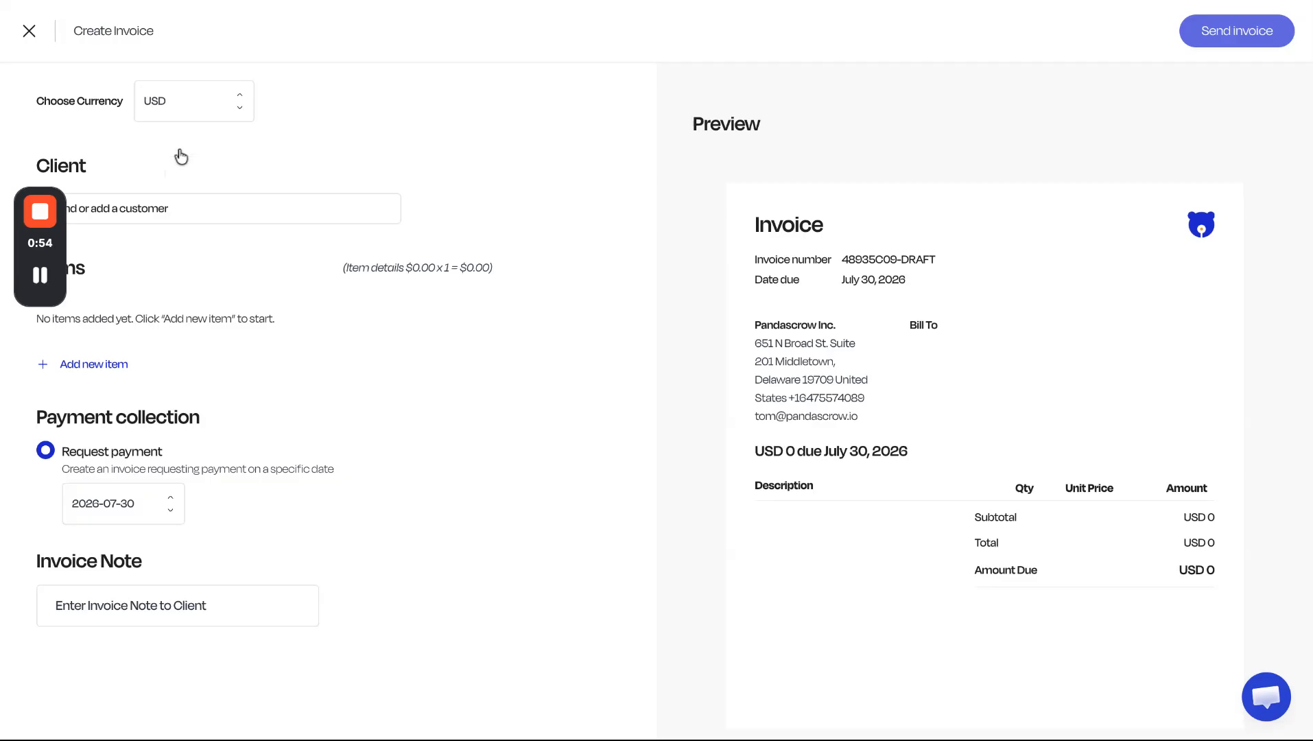
Add a new client to the invoice, entering the client's name and e-mail address.
{"action": "left_click", "coordinate": [143, 217]}
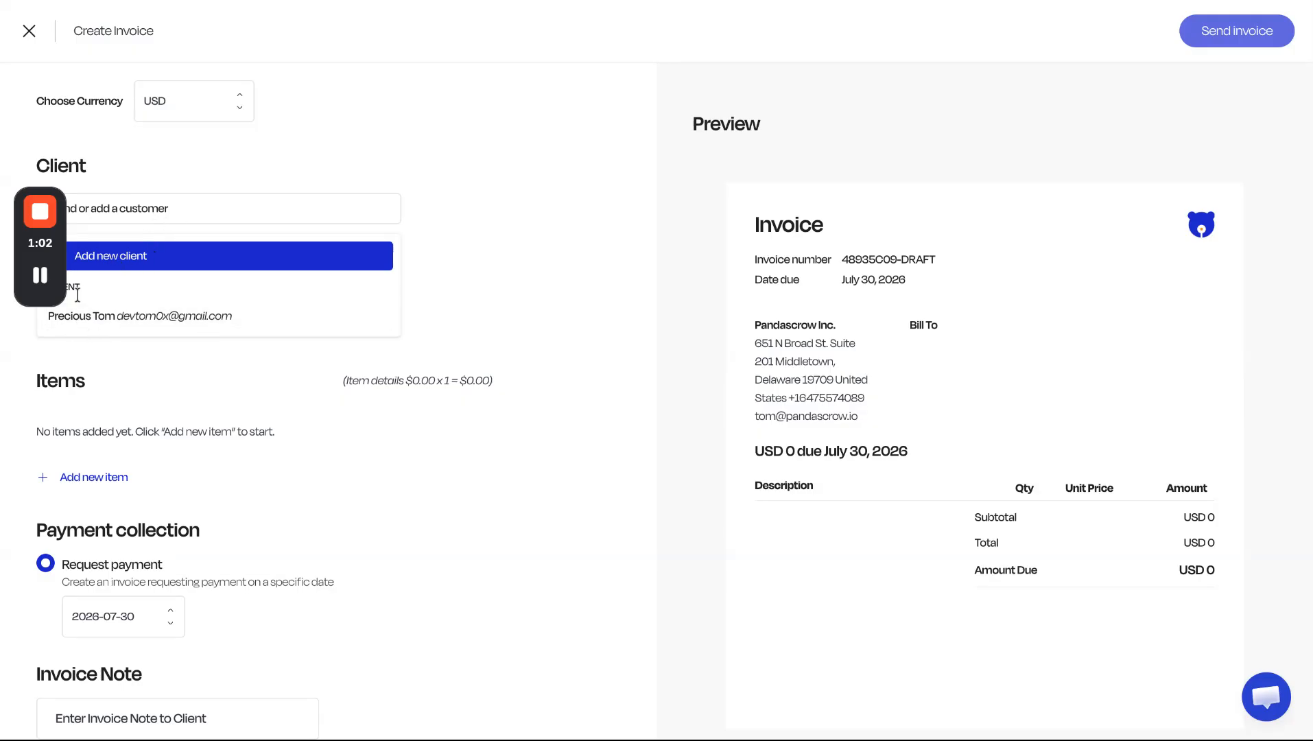
{"action": "left_click", "coordinate": [126, 259]}
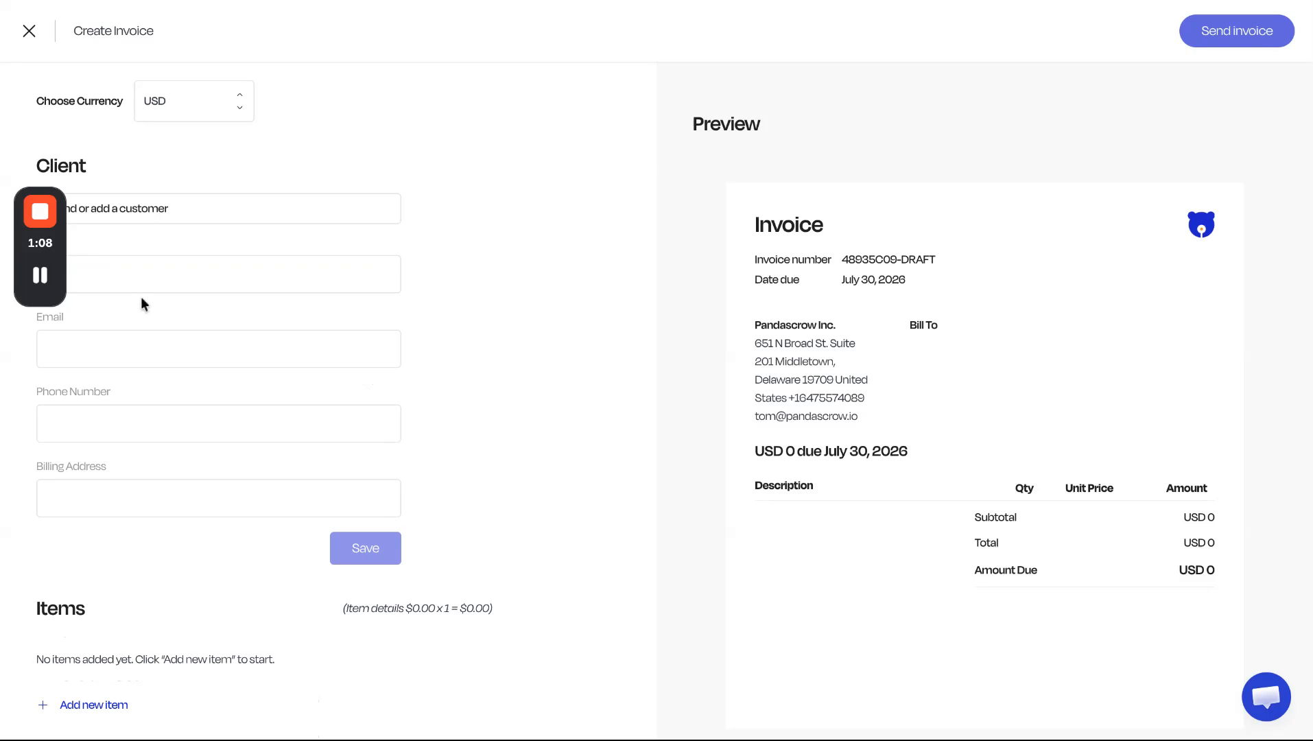
{"action": "mouse_move", "coordinate": [61, 254]}
{"action": "type", "text": "John"}
{"action": "left_click", "coordinate": [256, 357]}
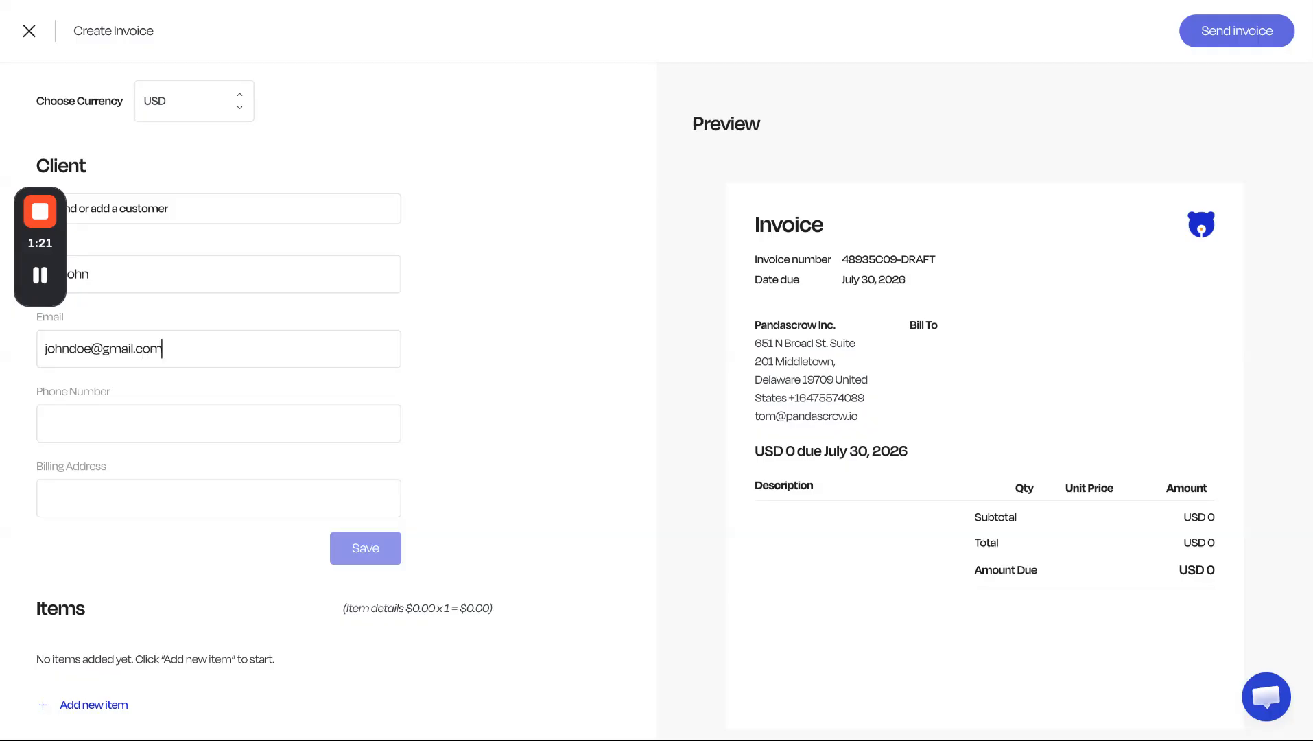
Fill in the client's phone number and billing address, and save the new client.
{"action": "left_click", "coordinate": [232, 427]}
{"action": "left_click", "coordinate": [193, 498]}
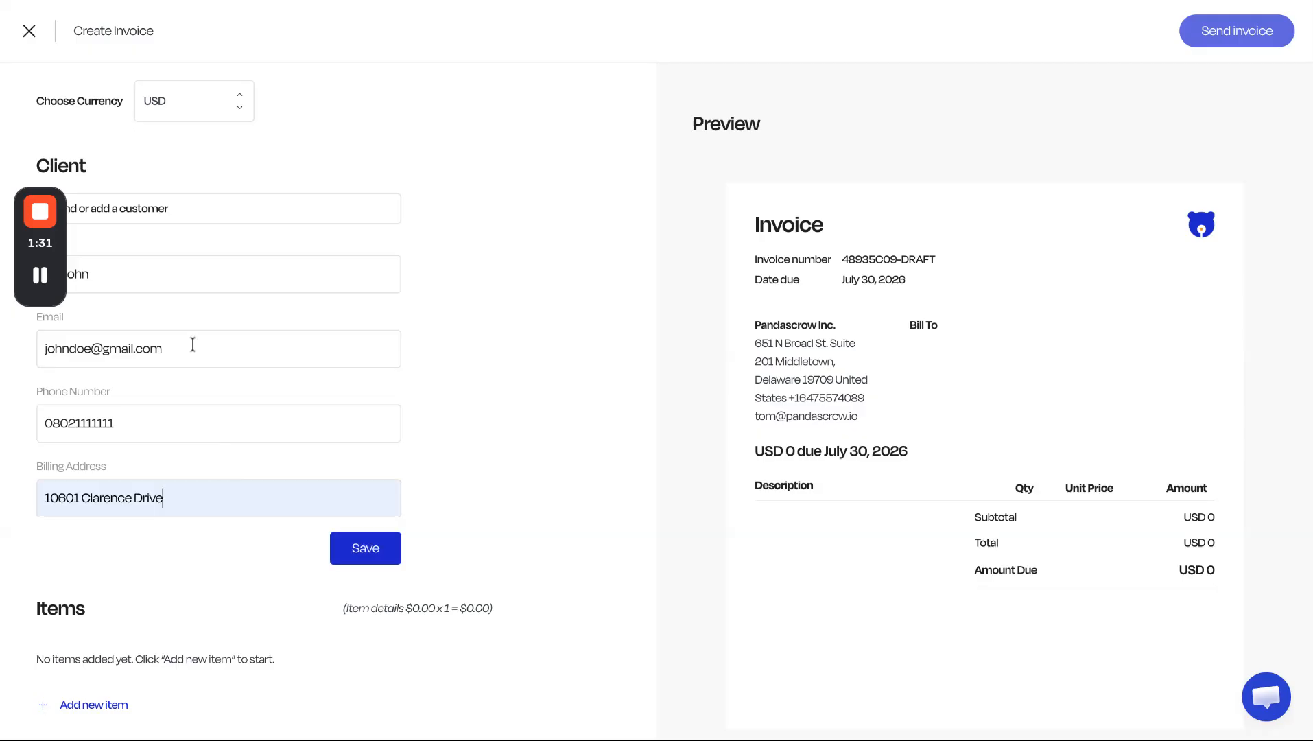
{"action": "left_click", "coordinate": [360, 556]}
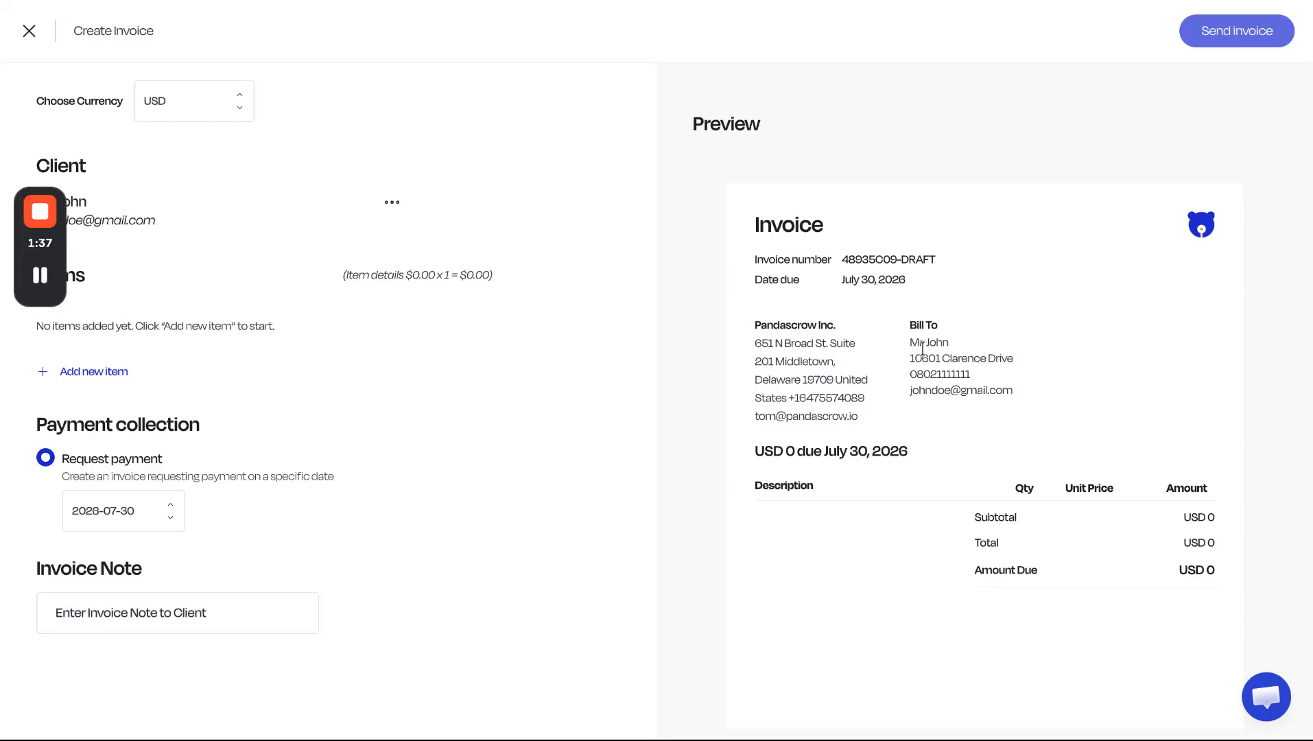
{"action": "left_click_drag", "start_coordinate": [912, 345], "coordinate": [1014, 395]}
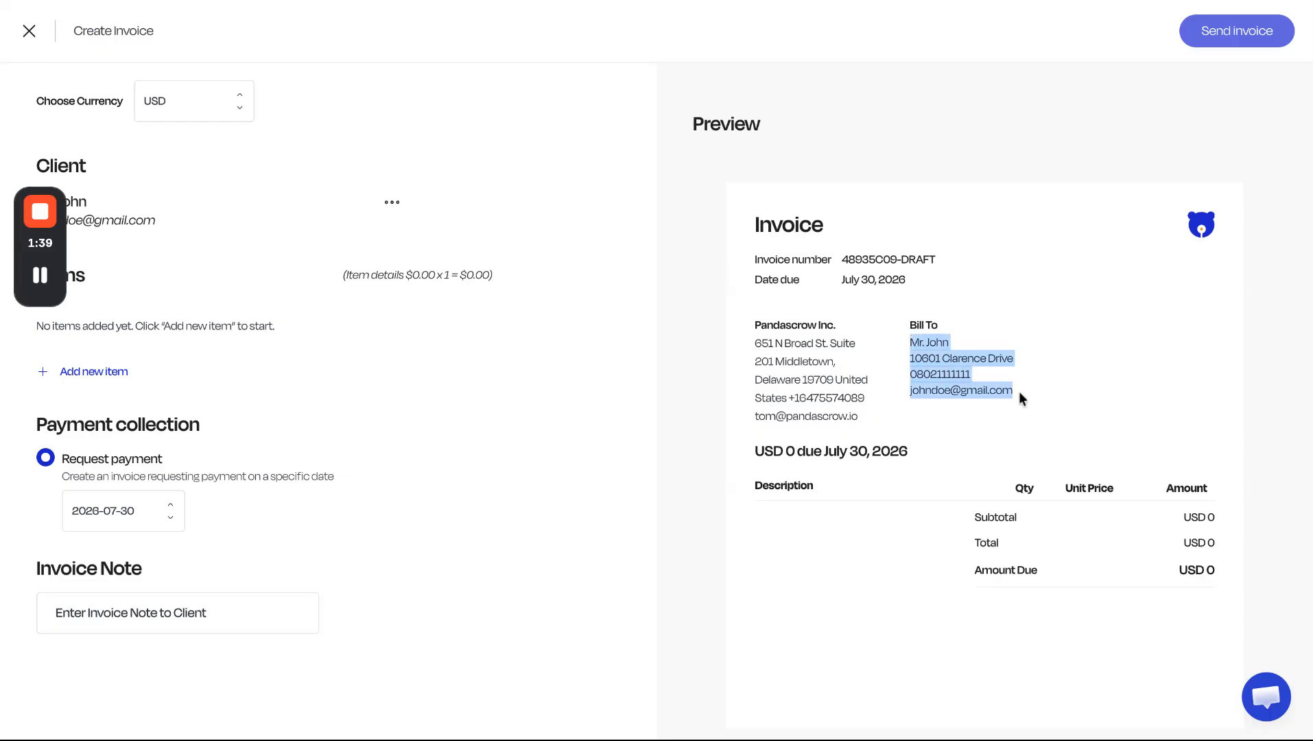
{"action": "left_click", "coordinate": [834, 347]}
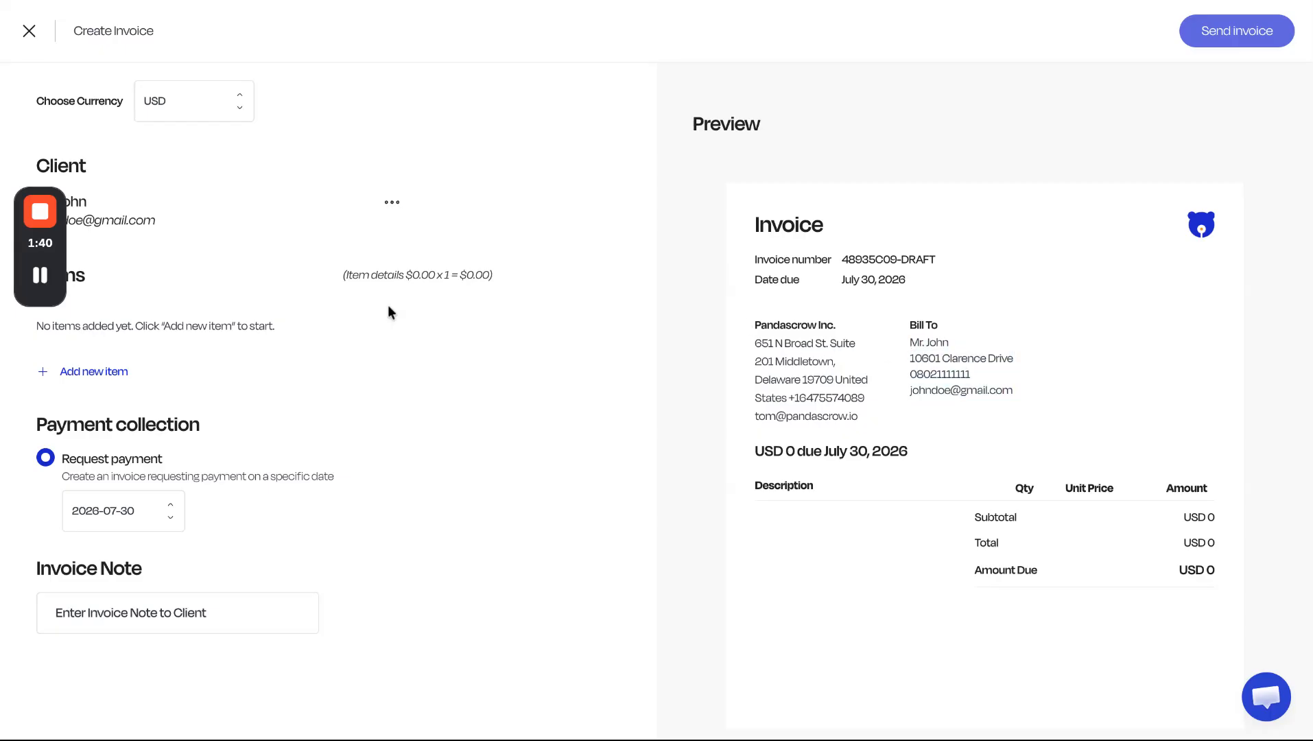
Add an invoice item named Sneaker with quantity 1 and a unit price of 15000.
{"action": "left_click", "coordinate": [99, 374]}
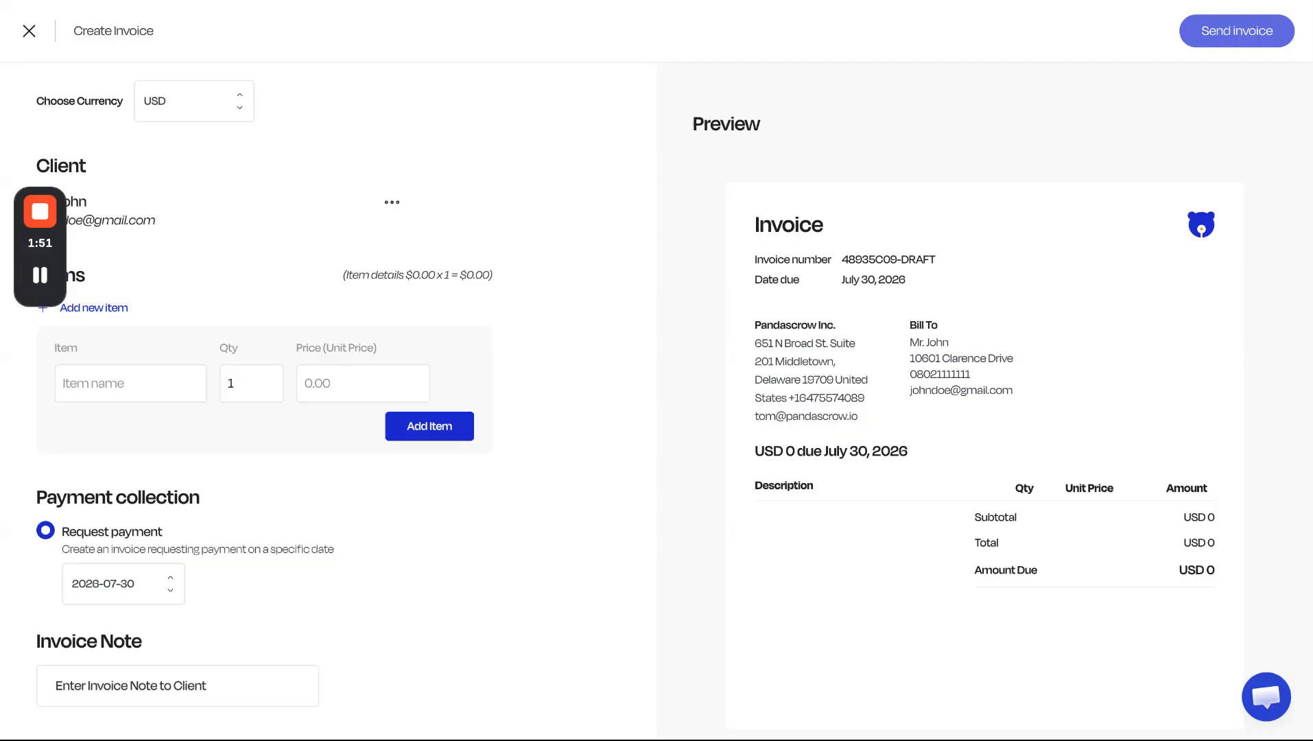
{"action": "type", "text": "Sneaker"}
{"action": "left_click", "coordinate": [238, 381]}
{"action": "left_click", "coordinate": [341, 384]}
{"action": "type", "text": "15000"}
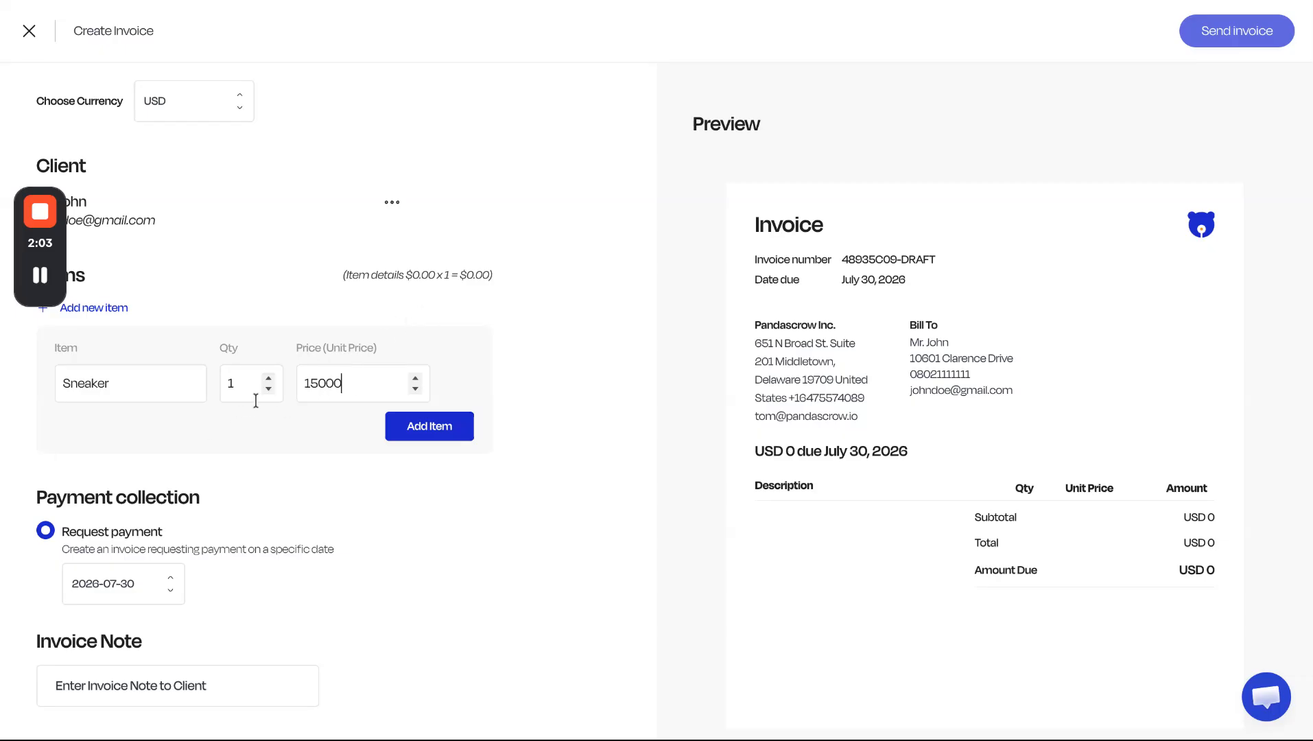
{"action": "left_click", "coordinate": [449, 432]}
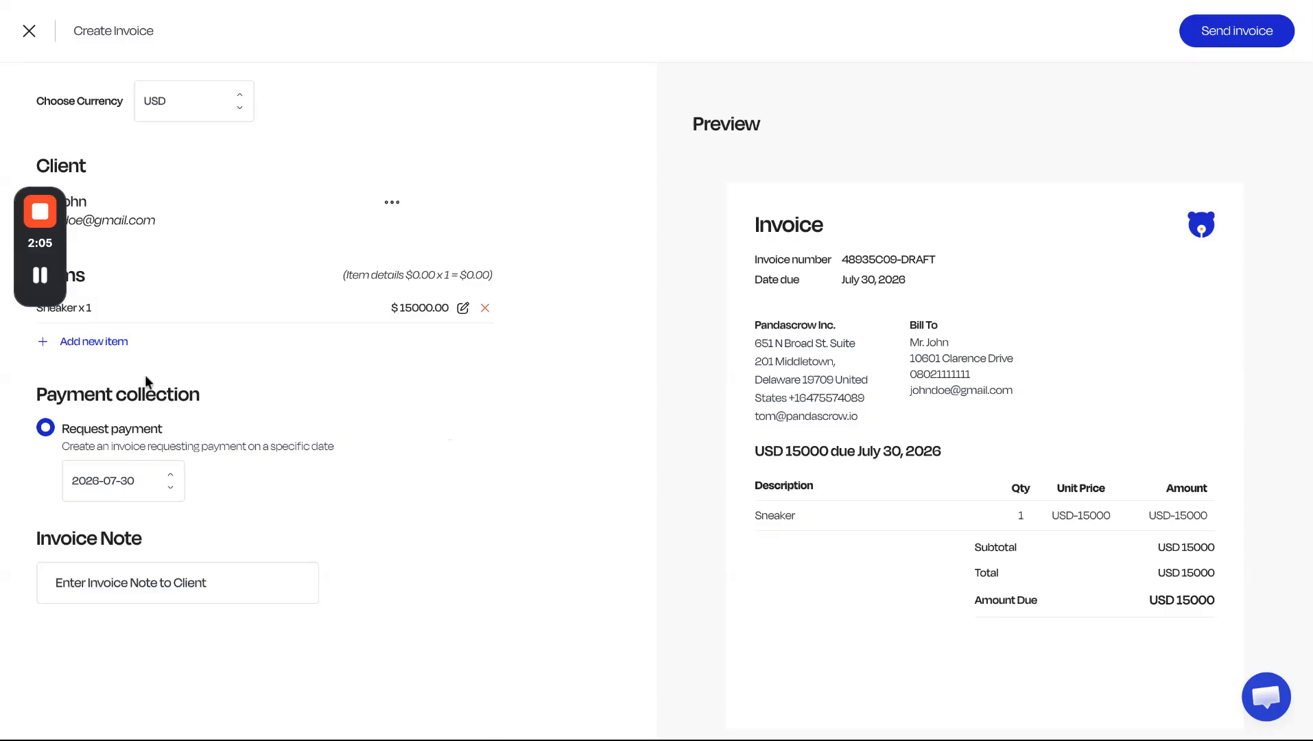
Add a second invoice item named Gold Bar with quantity 2 and a unit price of 200.
{"action": "left_click", "coordinate": [101, 347]}
{"action": "left_click", "coordinate": [105, 416]}
{"action": "type", "text": "Gold Bar"}
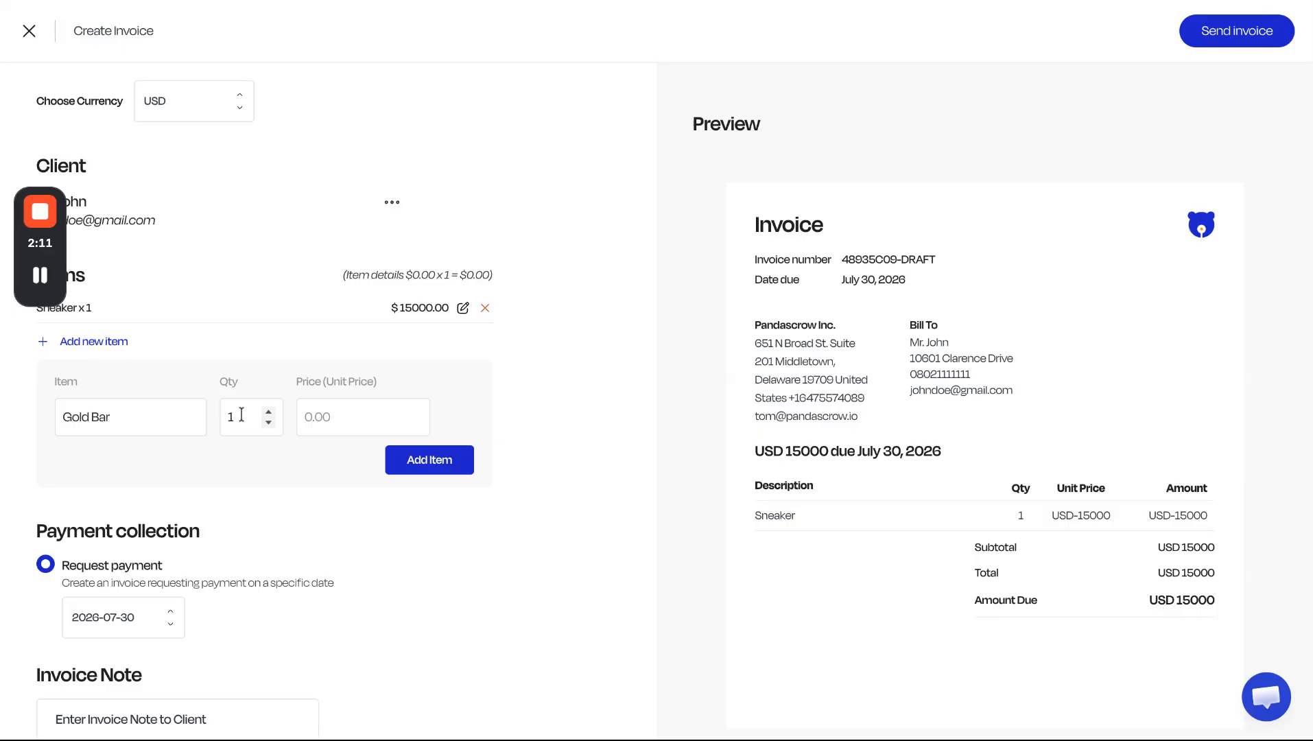
{"action": "key", "text": "BackSpace"}
{"action": "type", "text": "2"}
{"action": "left_click", "coordinate": [340, 419]}
{"action": "type", "text": "200"}
{"action": "left_click", "coordinate": [405, 465]}
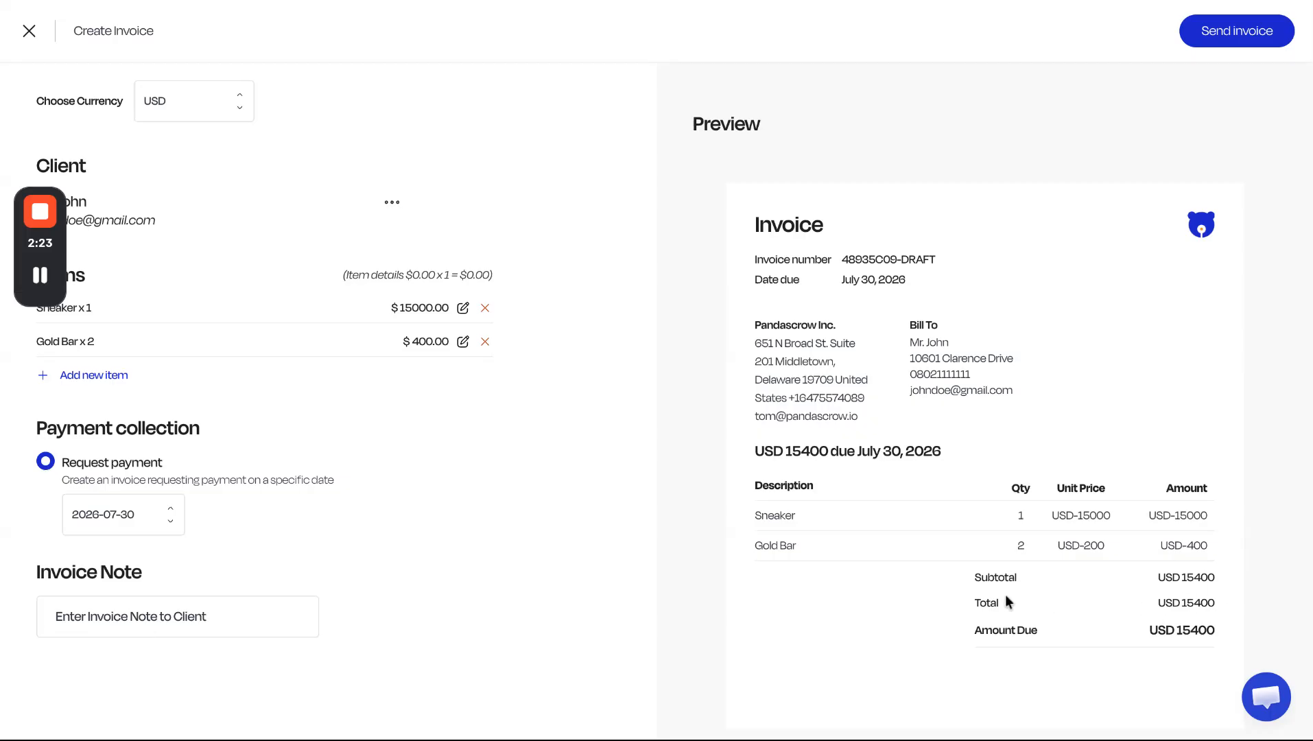
{"action": "triple_click", "coordinate": [1222, 580]}
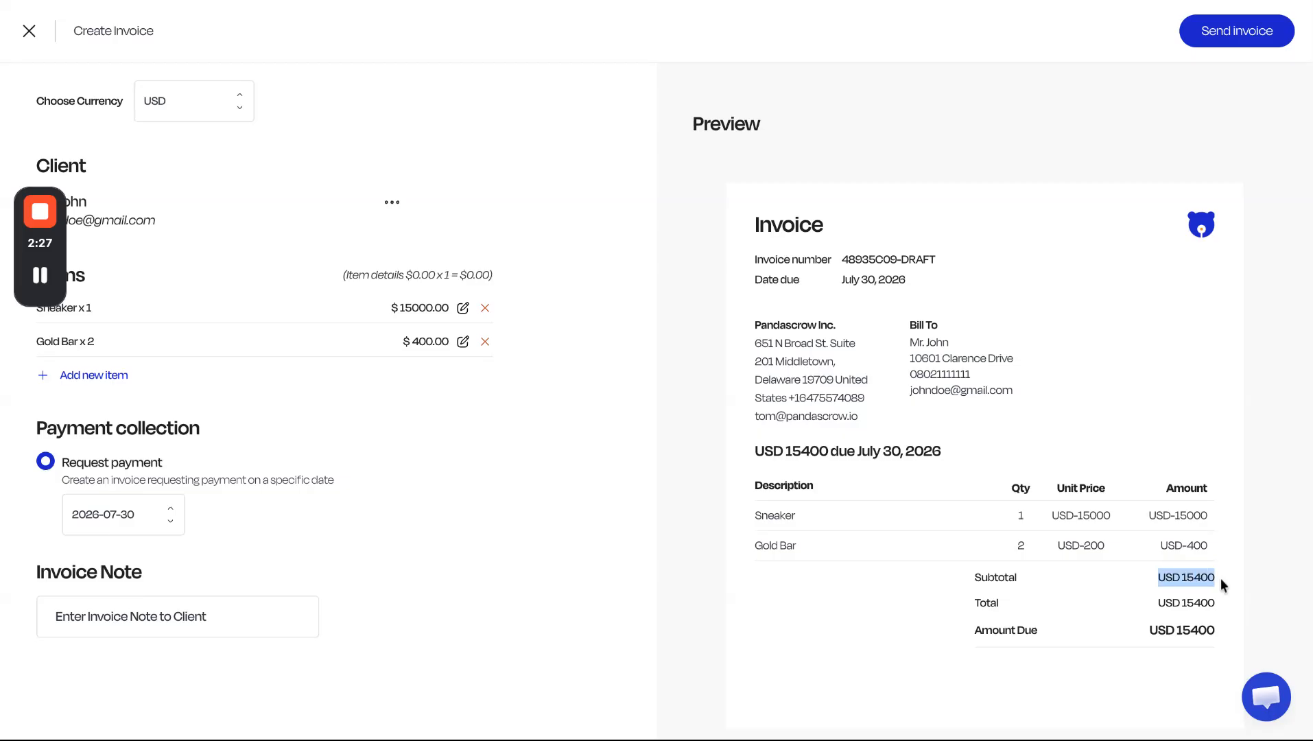
{"action": "left_click", "coordinate": [179, 371]}
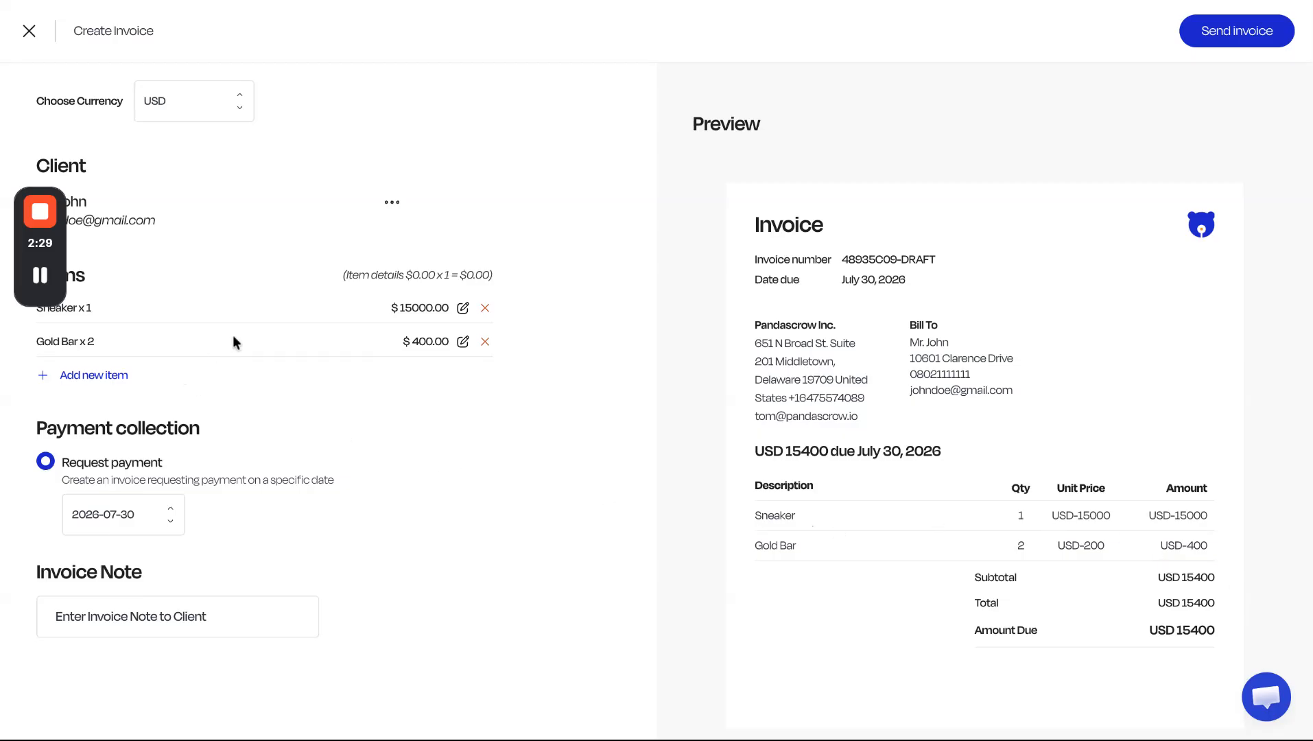
Set the payment request's due date to 7 days.
{"action": "scroll", "coordinate": [164, 525], "scroll_direction": "down", "scroll_amount": 1}
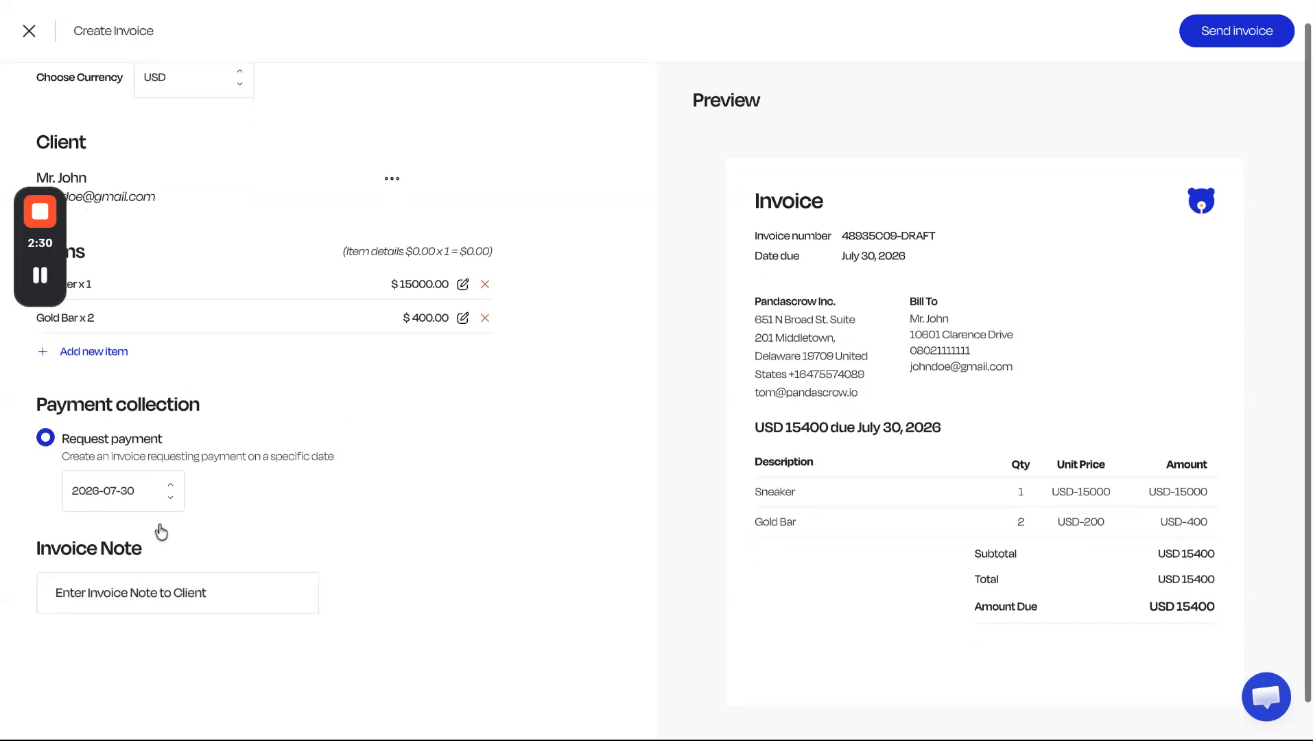
{"action": "left_click", "coordinate": [168, 478]}
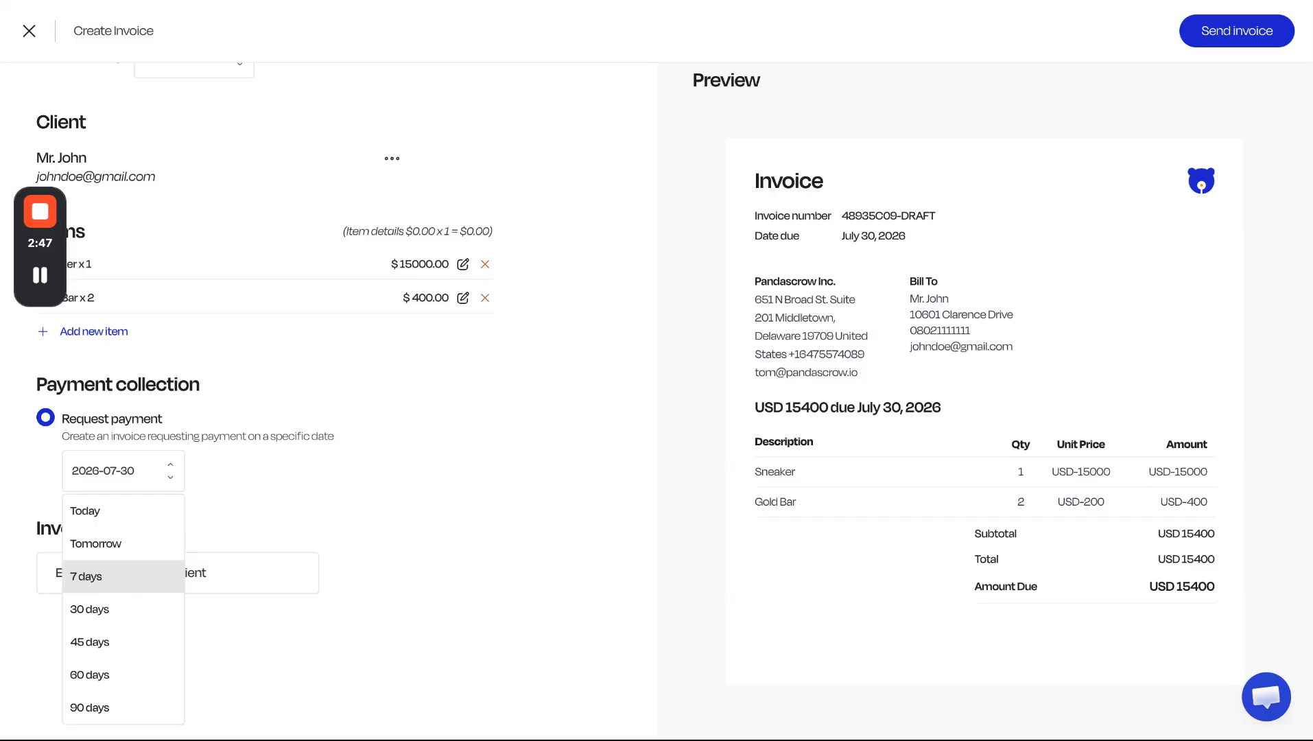
{"action": "left_click", "coordinate": [120, 582]}
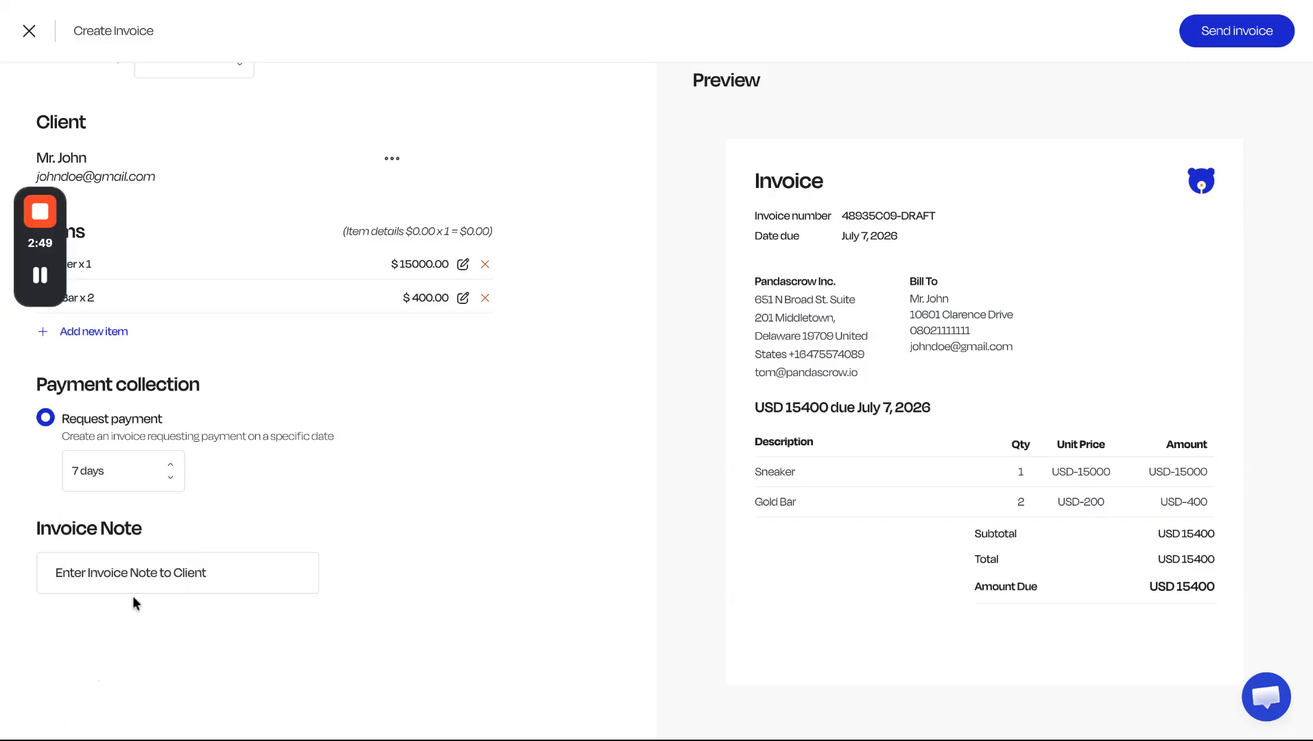
Enter the invoice note "Thank you for trusting Pandascrow".
{"action": "left_click", "coordinate": [154, 577]}
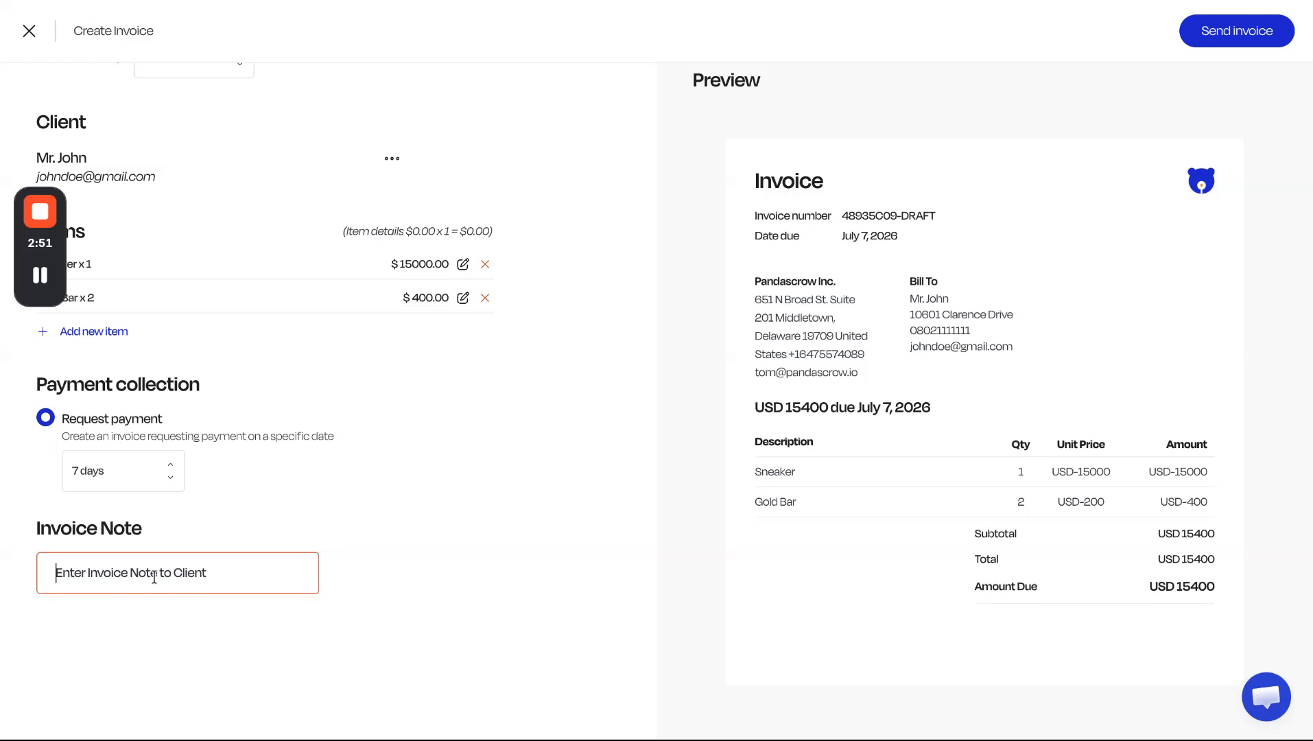
{"action": "type", "text": "Thank you f"}
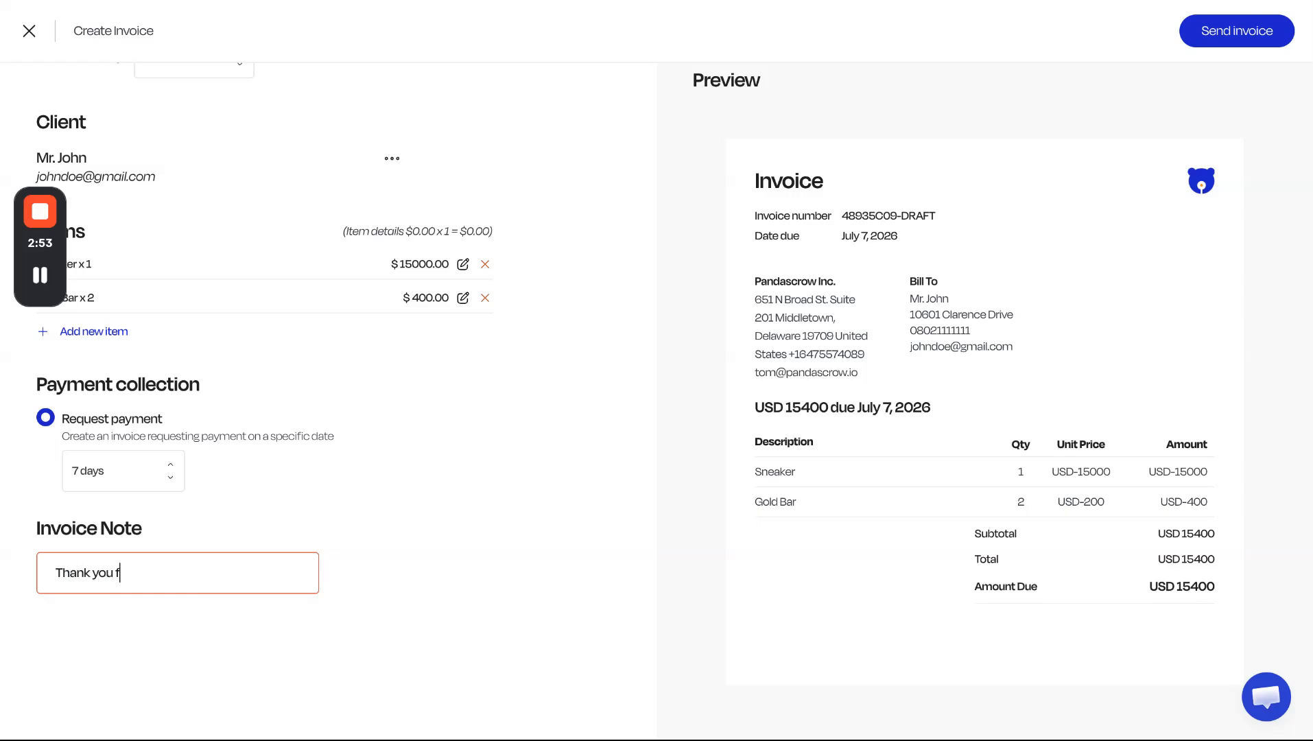
{"action": "type", "text": "or trusting Pandascrow"}
{"action": "left_click", "coordinate": [260, 497]}
Change the Sneaker item's unit price to 100 and update the item.
{"action": "scroll", "coordinate": [260, 495], "scroll_direction": "up", "scroll_amount": 1}
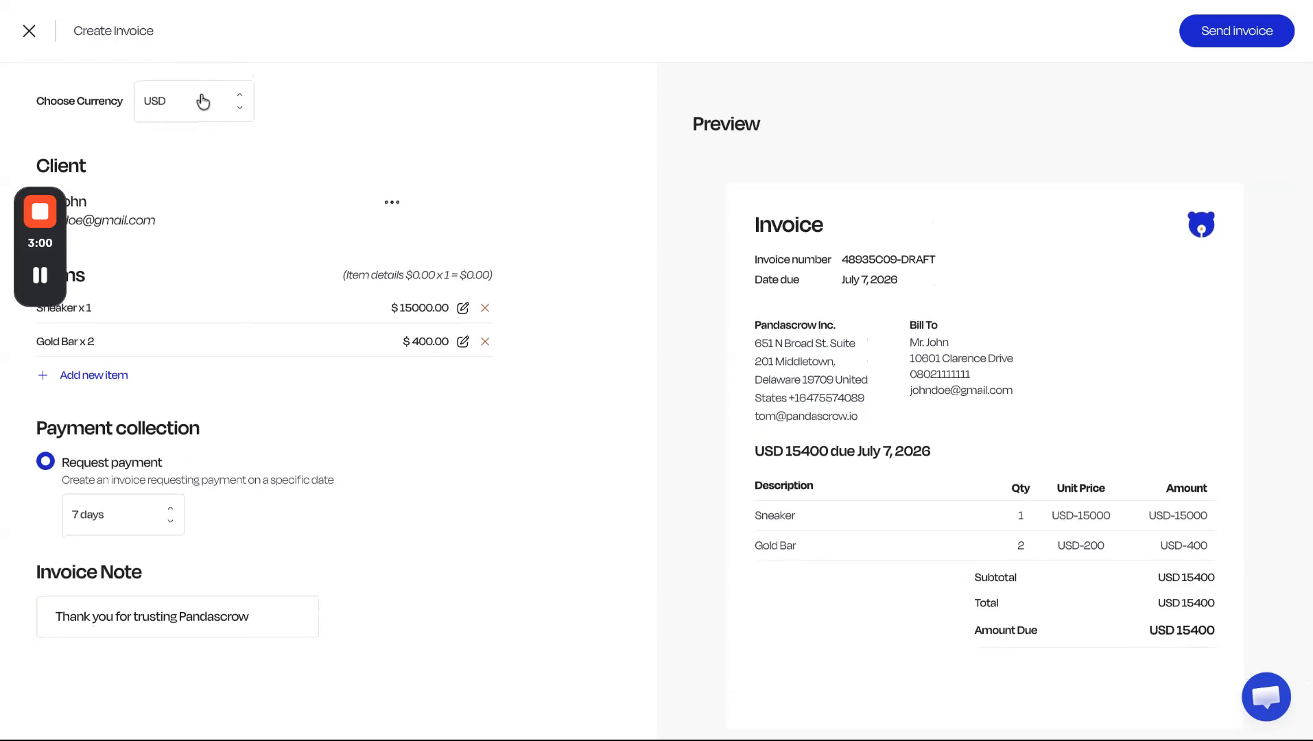
{"action": "scroll", "coordinate": [1020, 460], "scroll_direction": "down", "scroll_amount": 1}
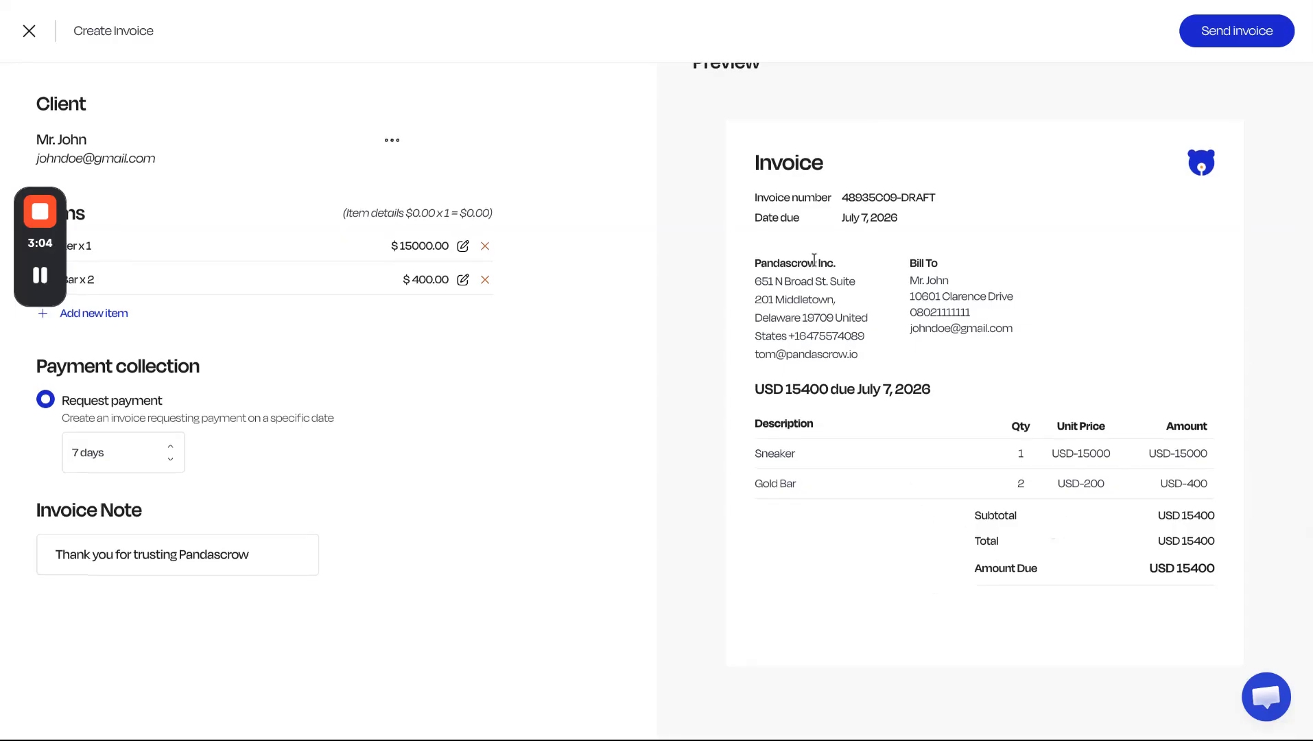
{"action": "scroll", "coordinate": [1132, 465], "scroll_direction": "up", "scroll_amount": 1}
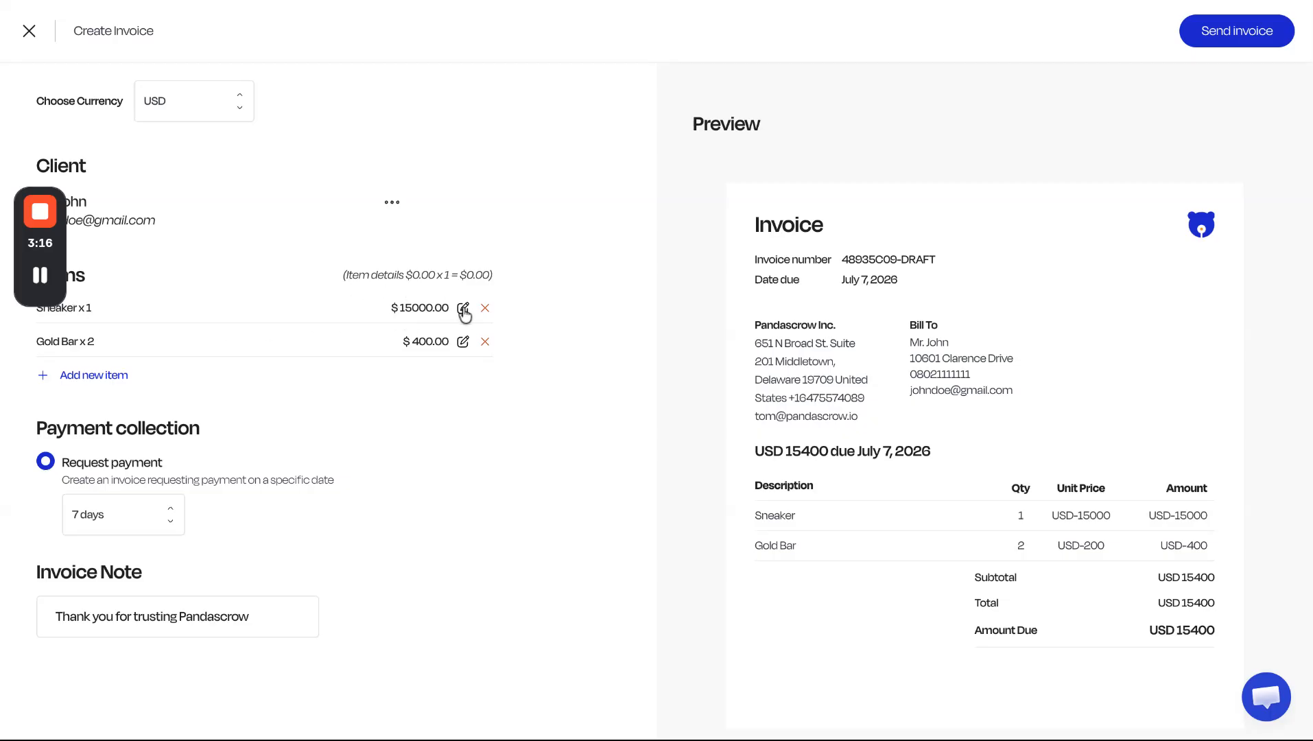
{"action": "left_click", "coordinate": [463, 308]}
{"action": "key", "text": "shift+Left"}
{"action": "key", "text": "shift+Left"}
{"action": "key", "text": "BackSpace"}
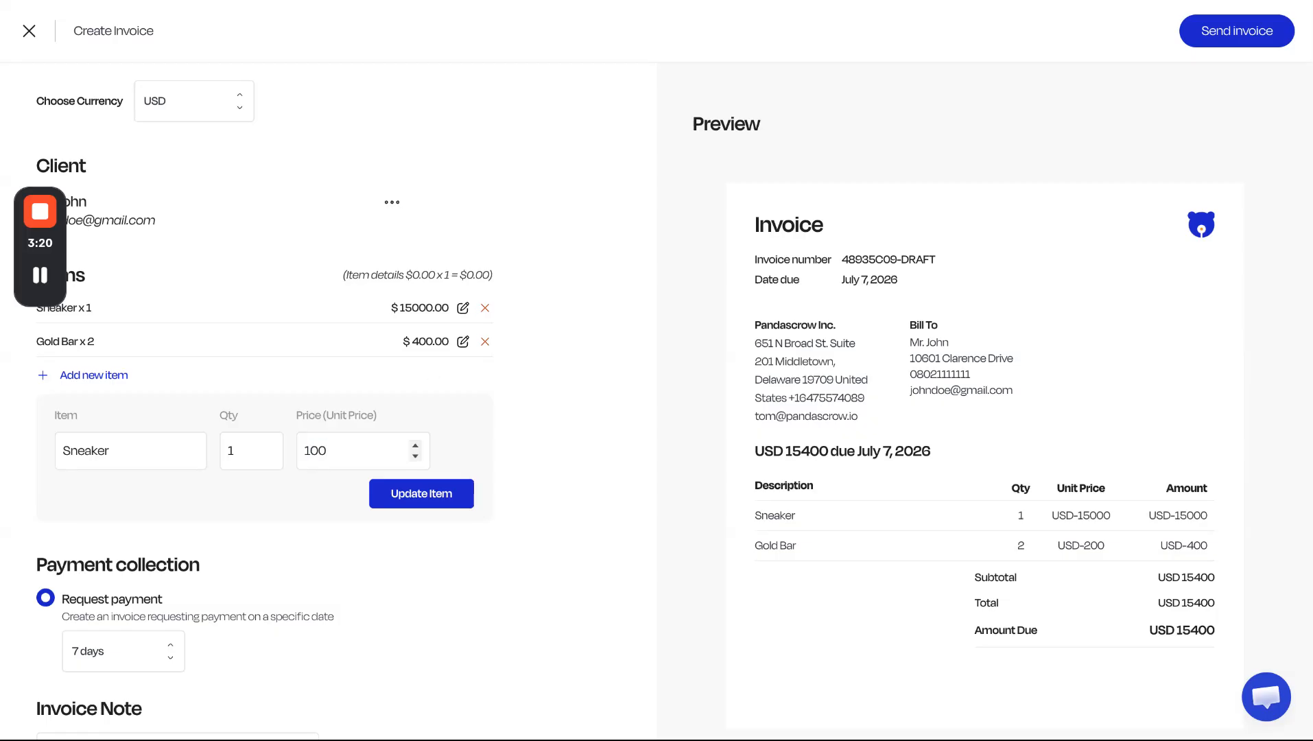
{"action": "left_click", "coordinate": [423, 499]}
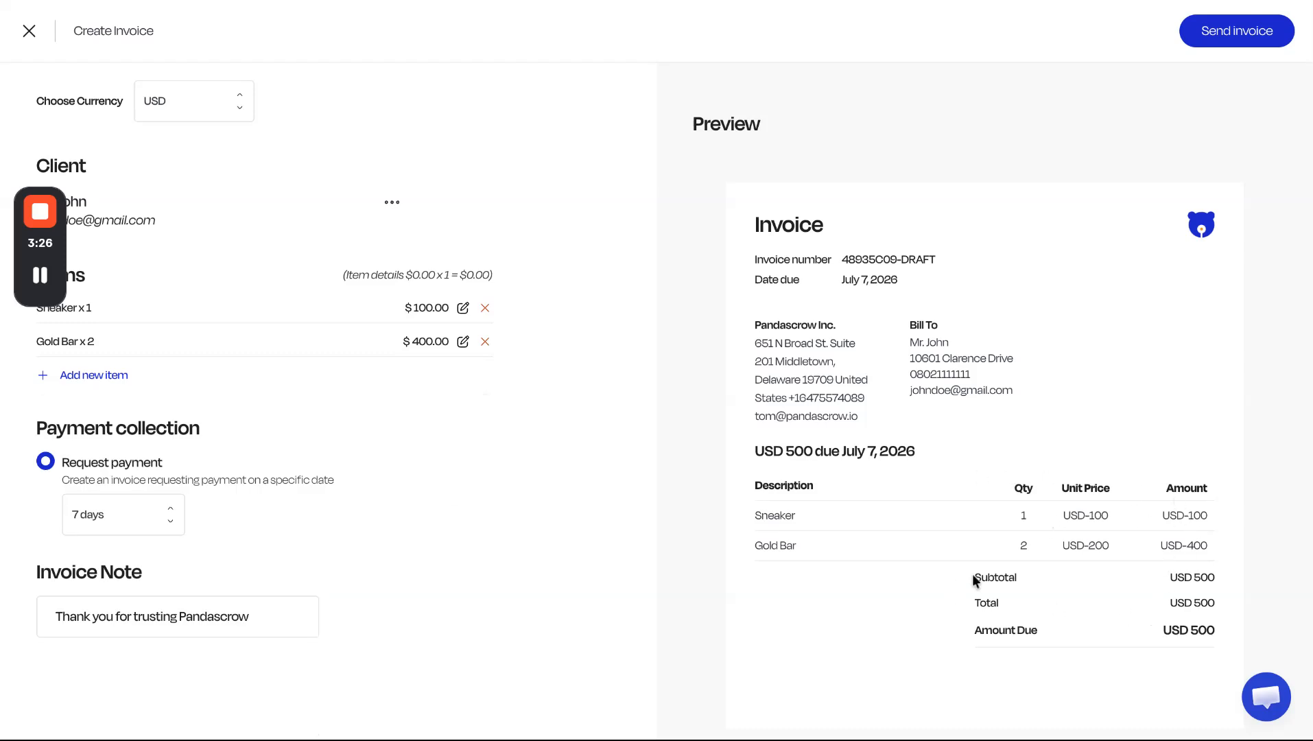
Check the subtotal in the invoice preview and send the invoice.
{"action": "double_click", "coordinate": [1173, 576]}
{"action": "triple_click", "coordinate": [1172, 577]}
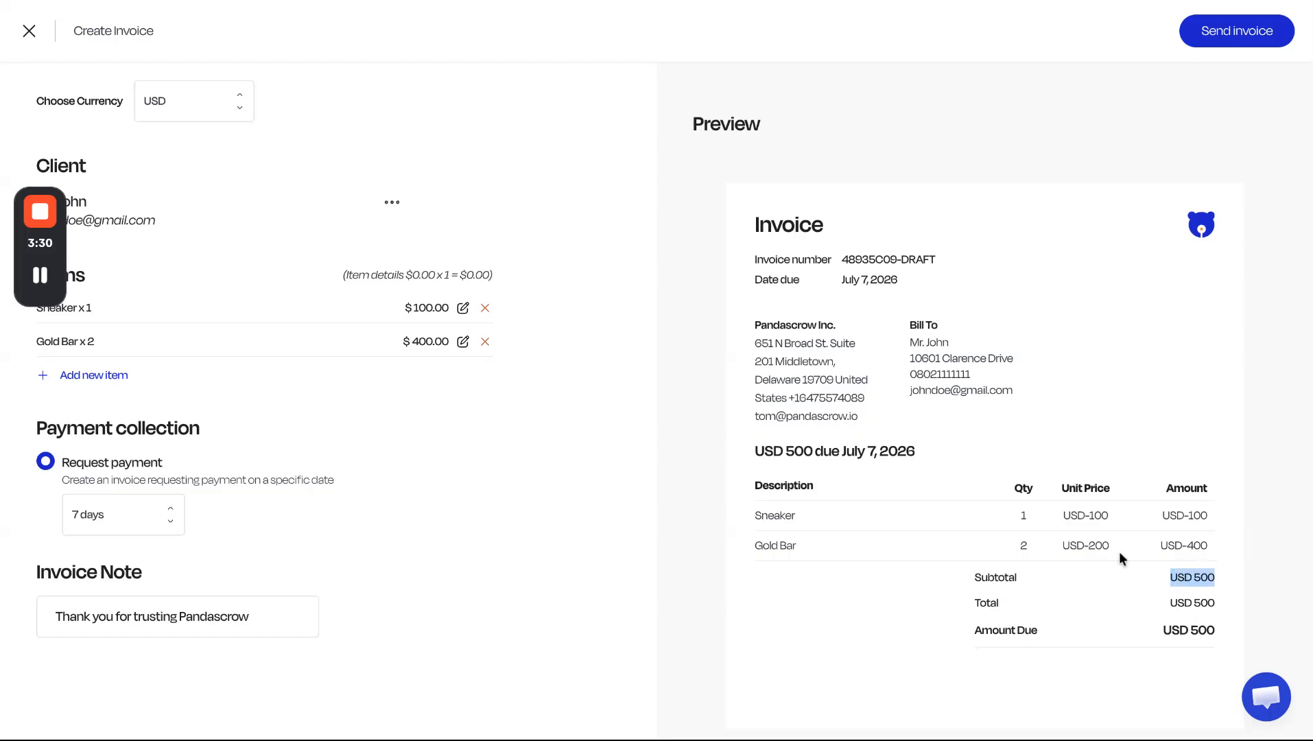
{"action": "left_click", "coordinate": [775, 348]}
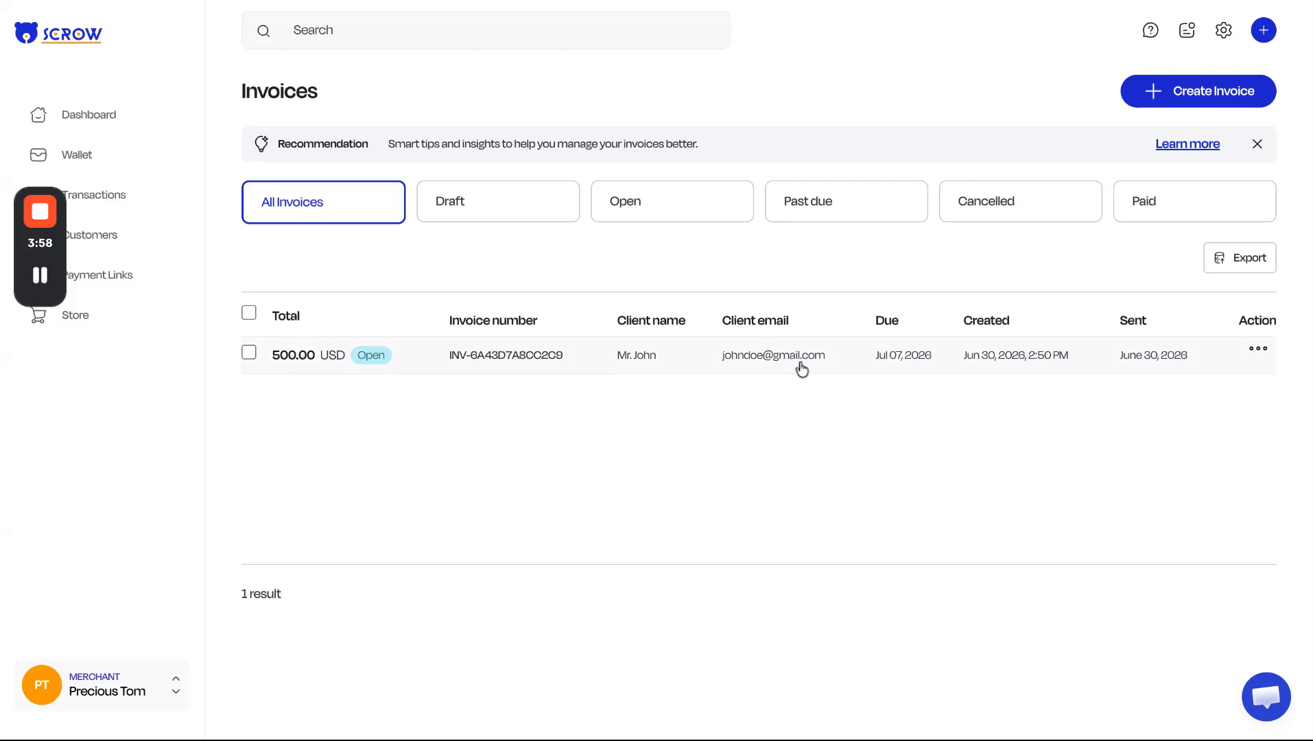
Open the sent invoice from the invoice list and review its summary, items and recent activity.
{"action": "left_click", "coordinate": [470, 367]}
{"action": "scroll", "coordinate": [486, 395], "scroll_direction": "down", "scroll_amount": 3}
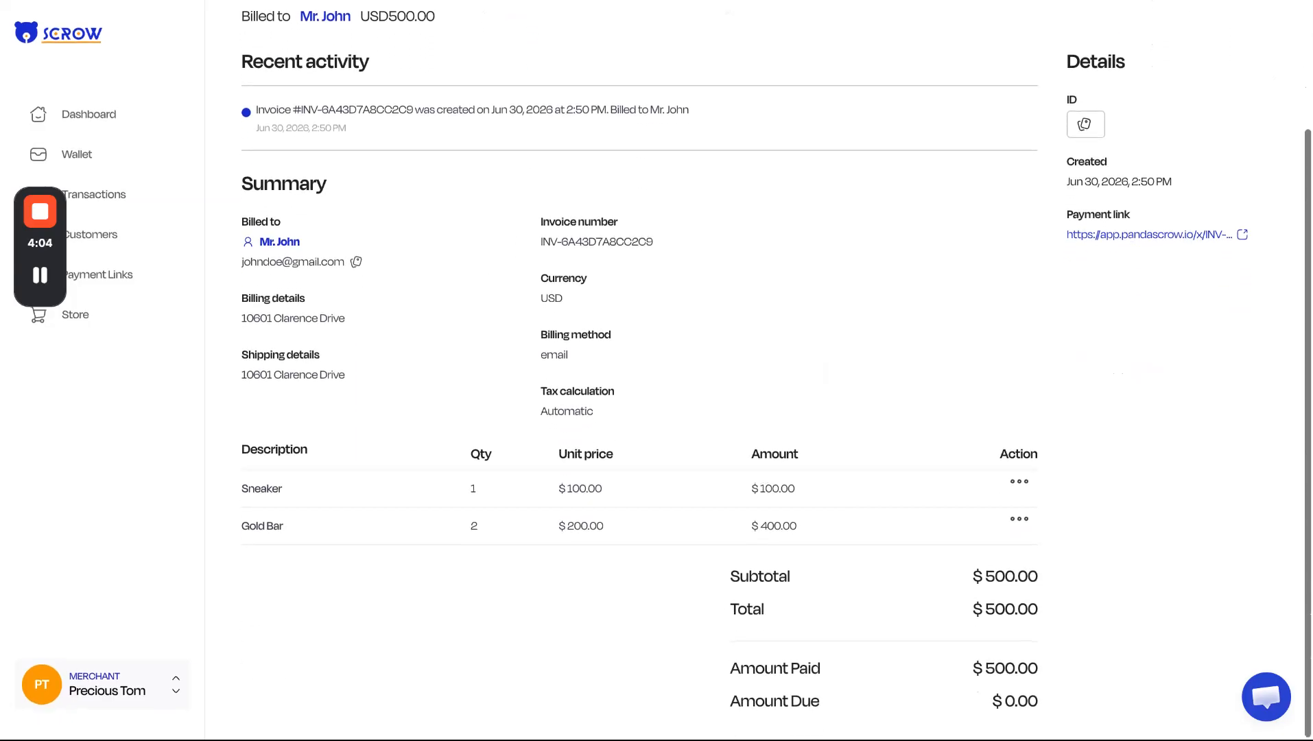
{"action": "scroll", "coordinate": [486, 395], "scroll_direction": "up", "scroll_amount": 3}
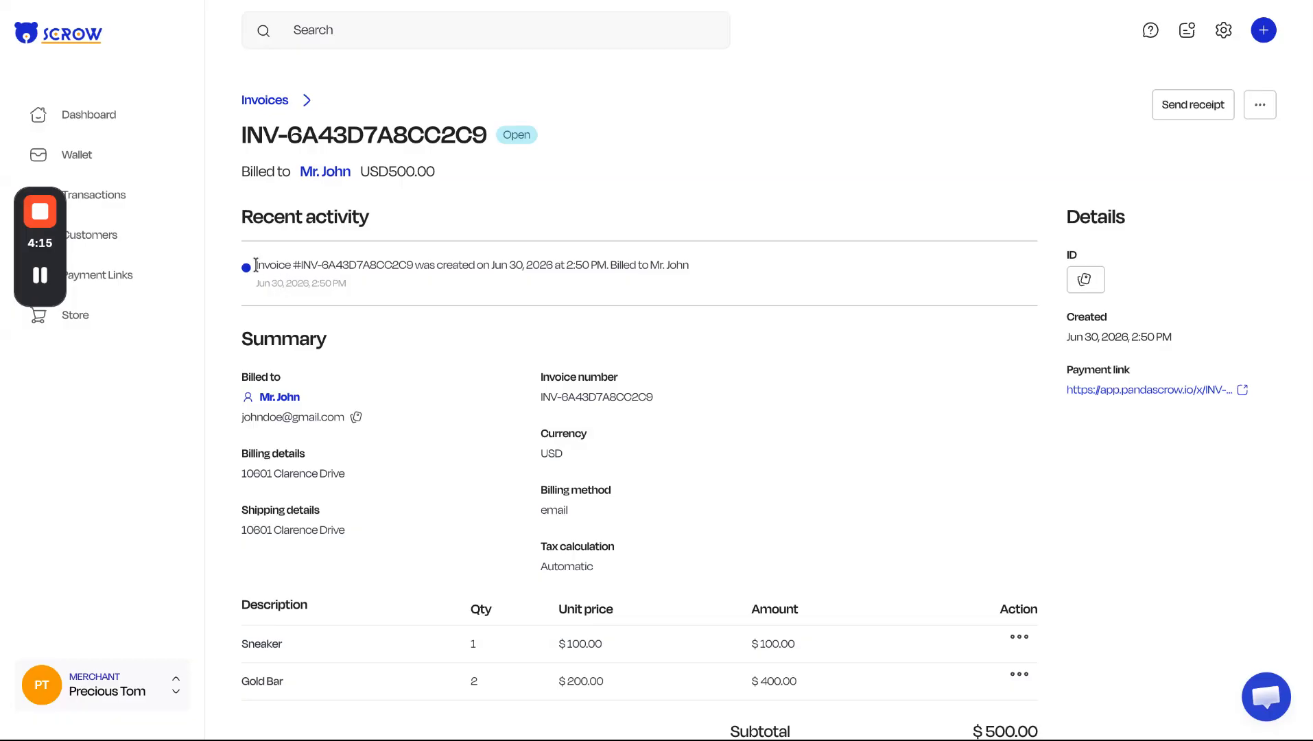
{"action": "left_click_drag", "start_coordinate": [255, 264], "coordinate": [690, 265]}
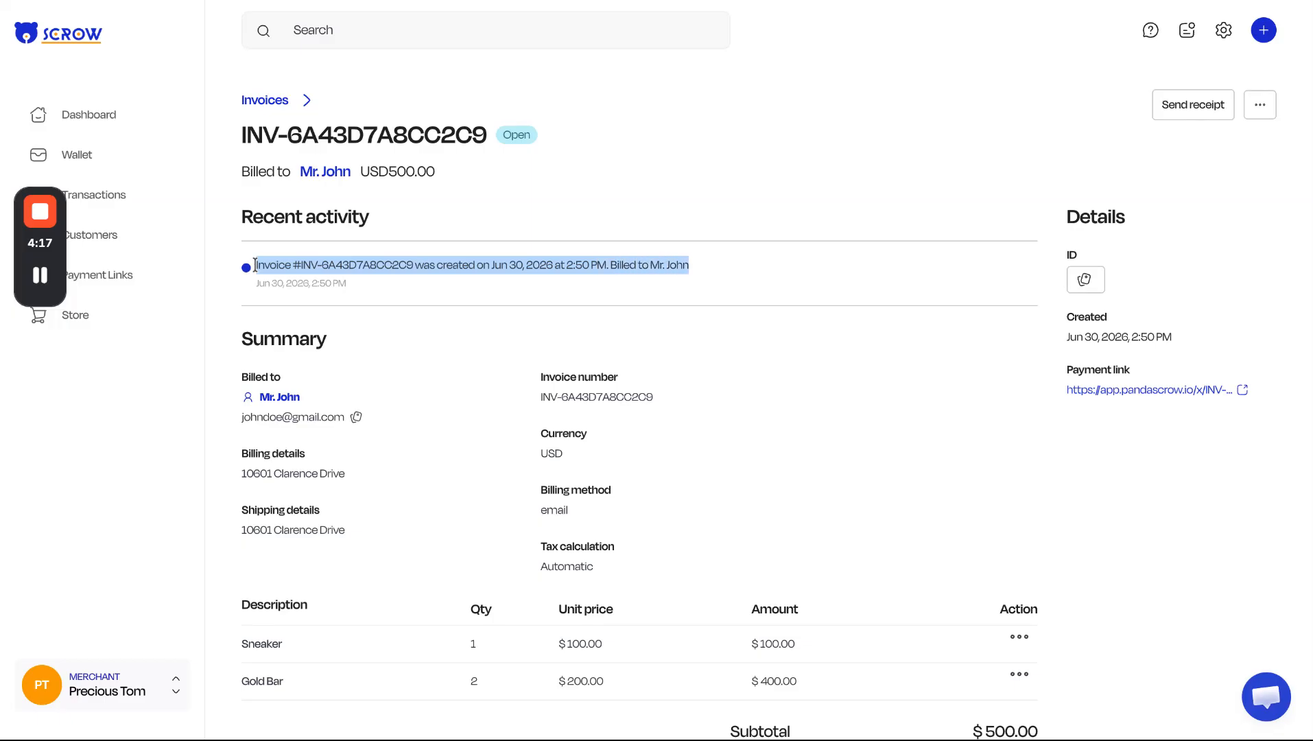
{"action": "left_click", "coordinate": [690, 265]}
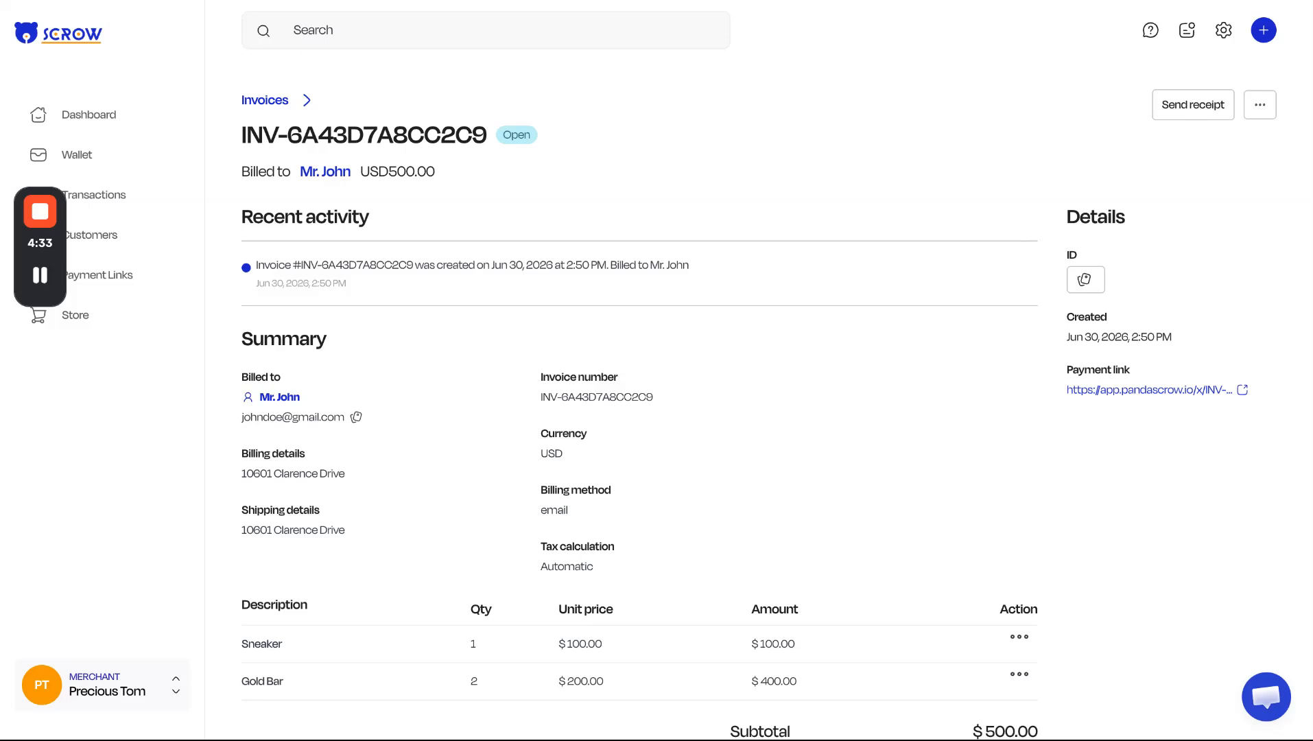
Open the invoice's payment link and return to the invoice details.
{"action": "left_click", "coordinate": [1243, 395]}
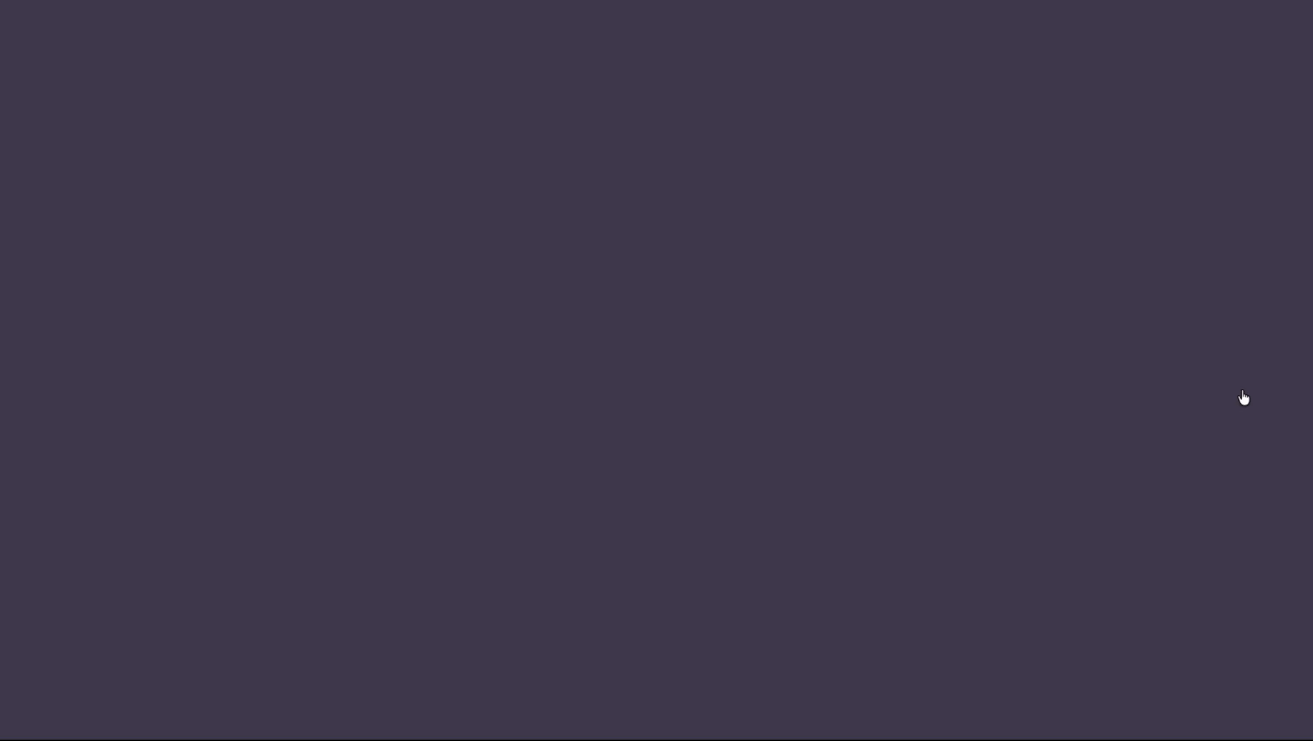
{"action": "left_click", "coordinate": [625, 2]}
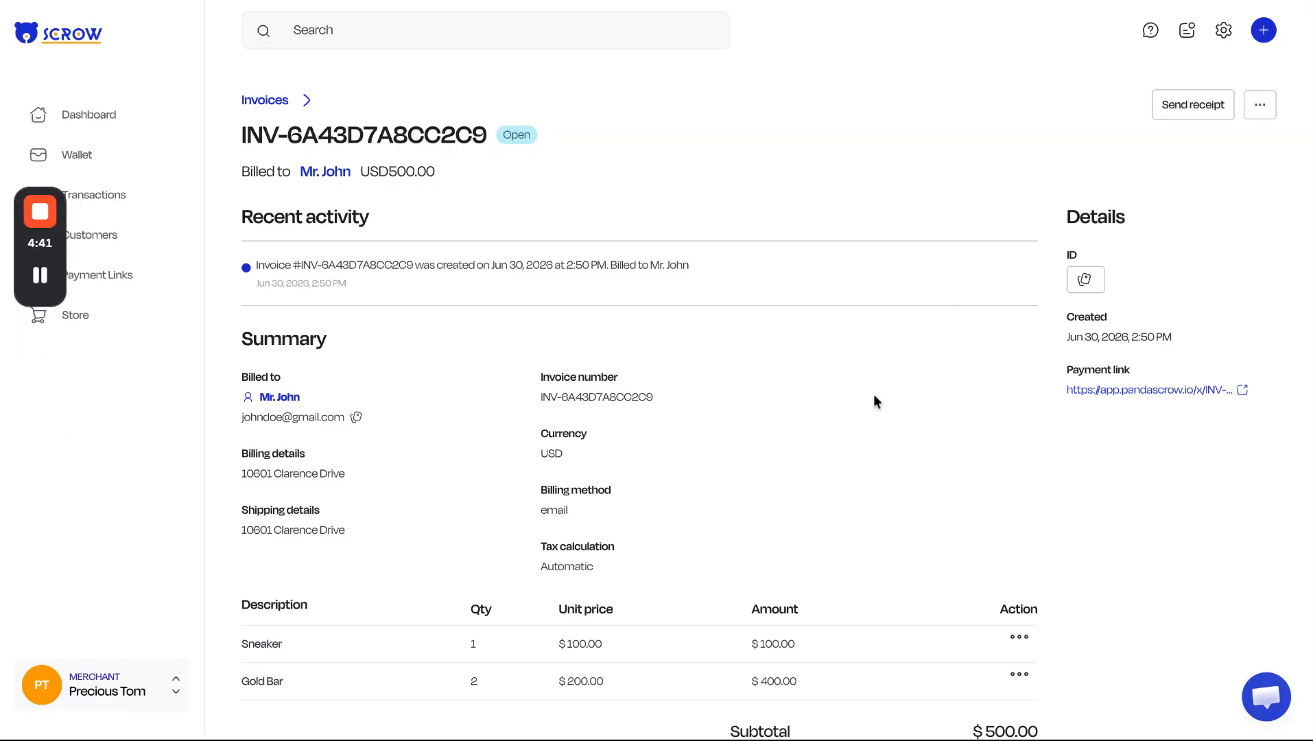